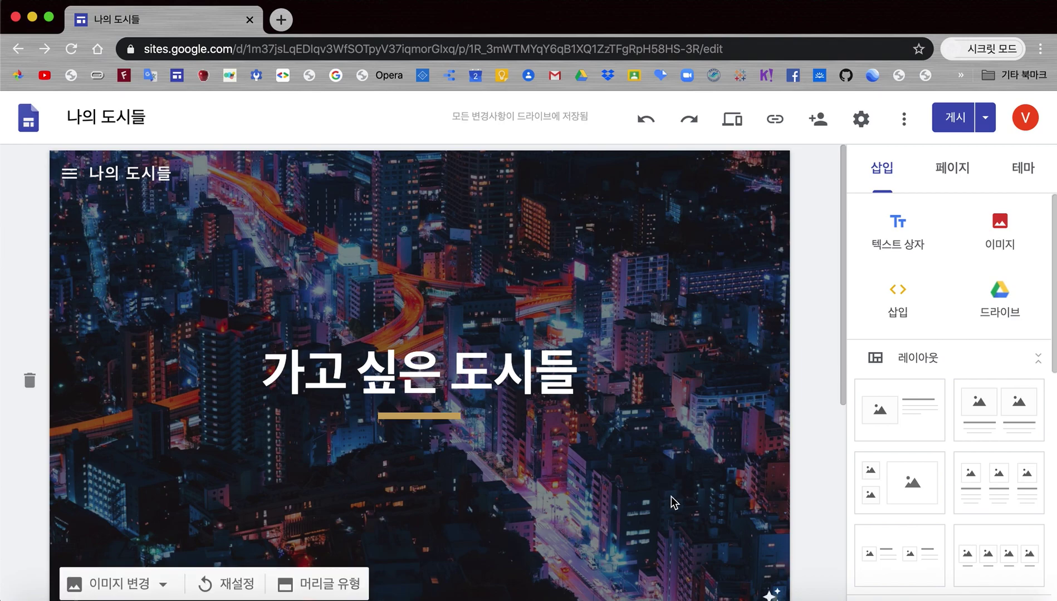
Examine the site page and look through the available layouts and insertable elements
{"action": "scroll", "coordinate": [672, 497], "scroll_direction": "down", "scroll_amount": 2}
{"action": "scroll", "coordinate": [672, 501], "scroll_direction": "down", "scroll_amount": 4}
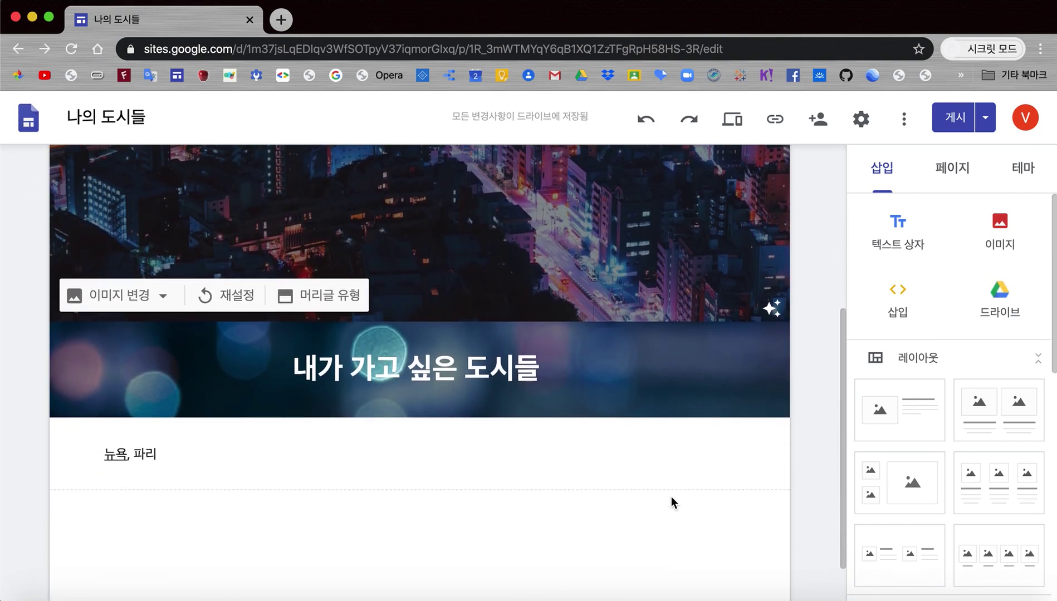
{"action": "scroll", "coordinate": [672, 497], "scroll_direction": "down", "scroll_amount": 1}
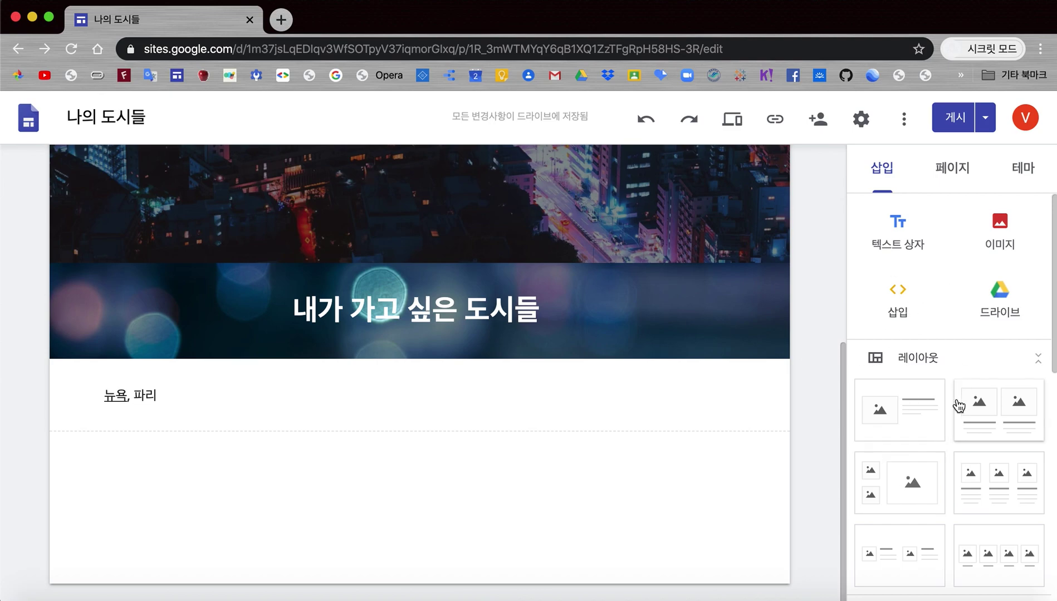
{"action": "scroll", "coordinate": [958, 406], "scroll_direction": "down", "scroll_amount": 5}
{"action": "scroll", "coordinate": [958, 406], "scroll_direction": "down", "scroll_amount": 5}
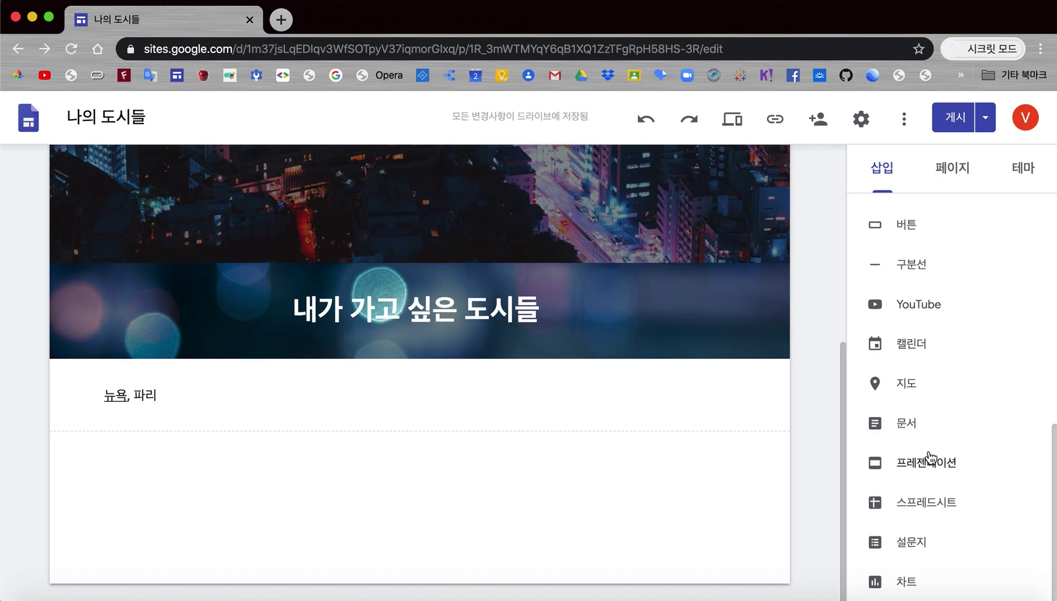
{"action": "scroll", "coordinate": [928, 458], "scroll_direction": "up", "scroll_amount": 6}
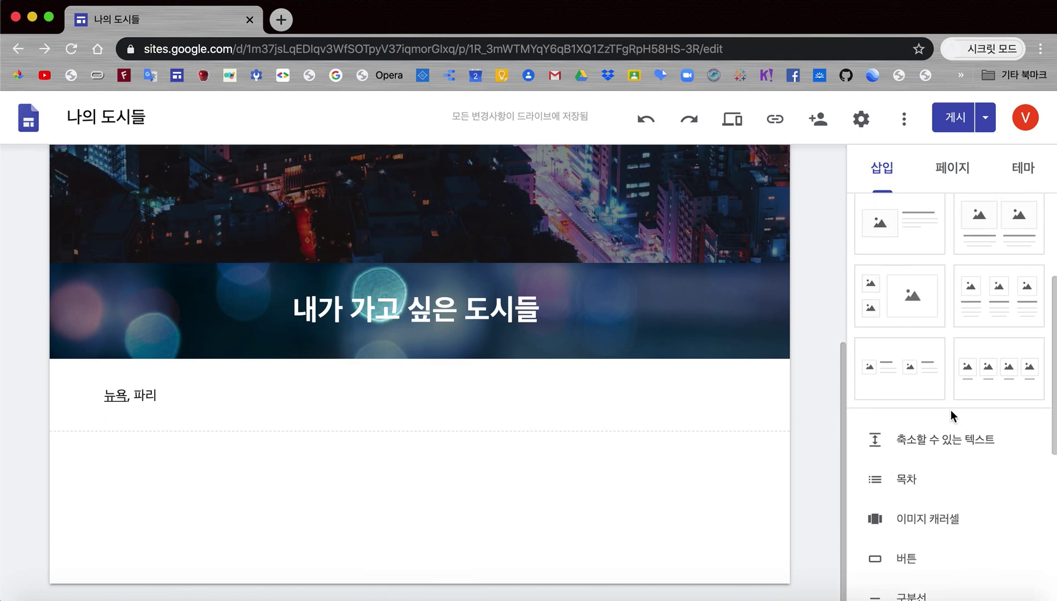
{"action": "scroll", "coordinate": [951, 415], "scroll_direction": "down", "scroll_amount": 6}
{"action": "scroll", "coordinate": [951, 412], "scroll_direction": "up", "scroll_amount": 10}
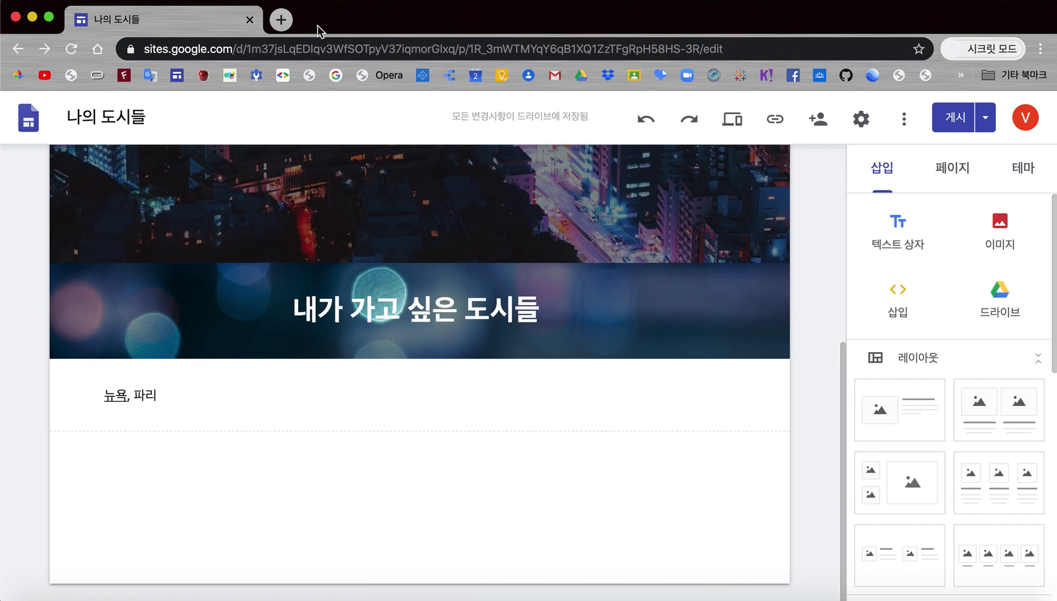
Search the web for "google ngram" in a new browser tab and open Google Ngram Viewer
{"action": "left_click", "coordinate": [280, 20]}
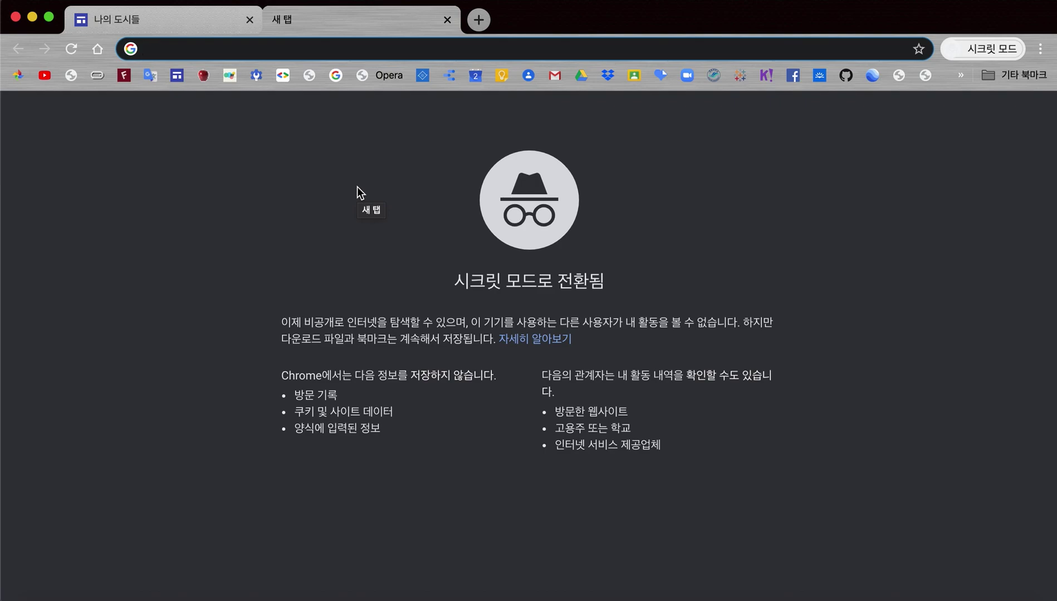
{"action": "type", "text": "goo"}
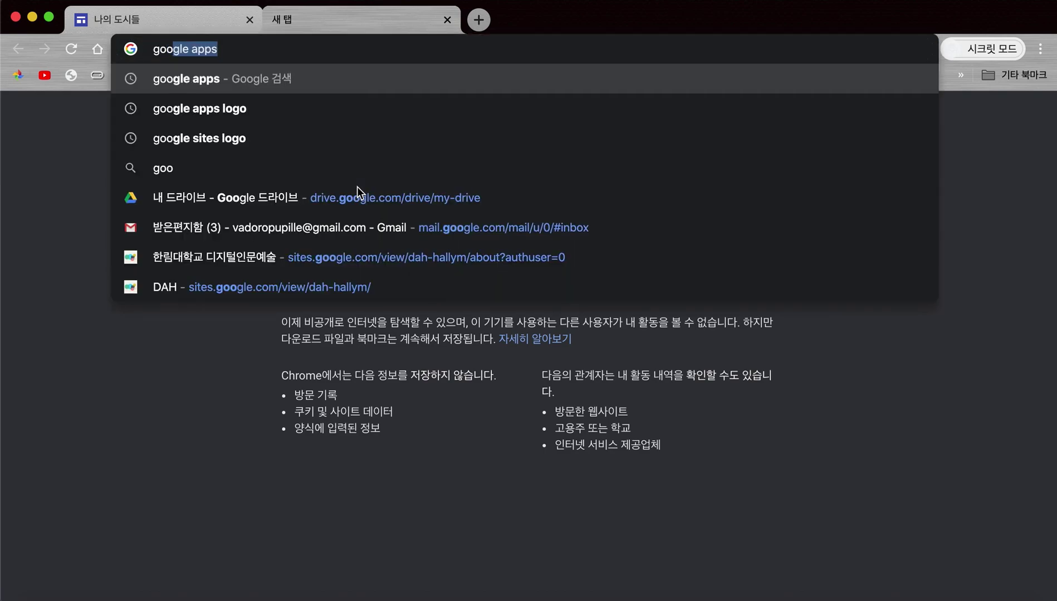
{"action": "type", "text": "gle ngram"}
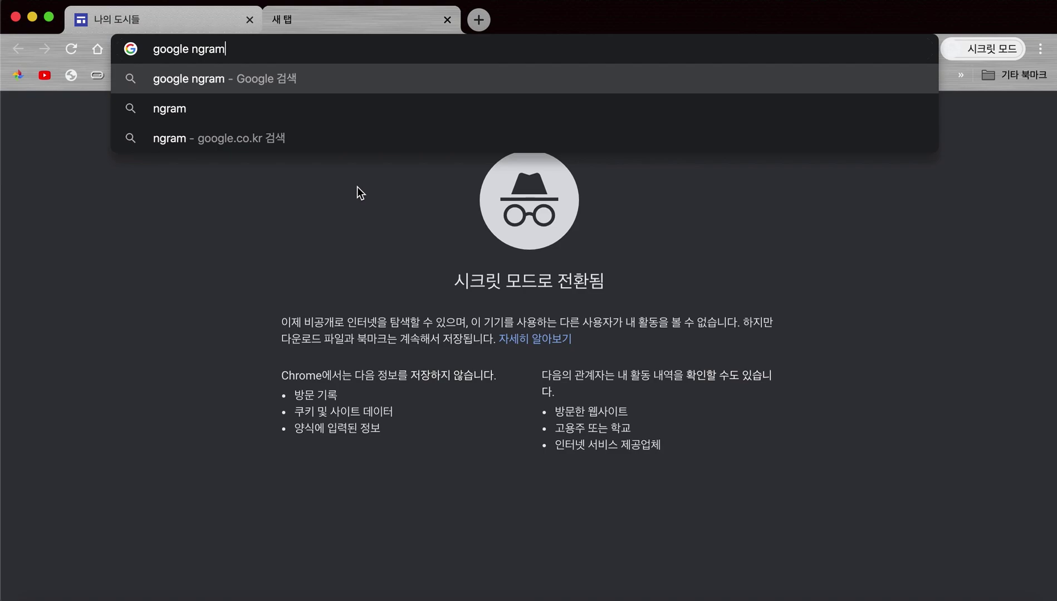
{"action": "key", "text": "Return"}
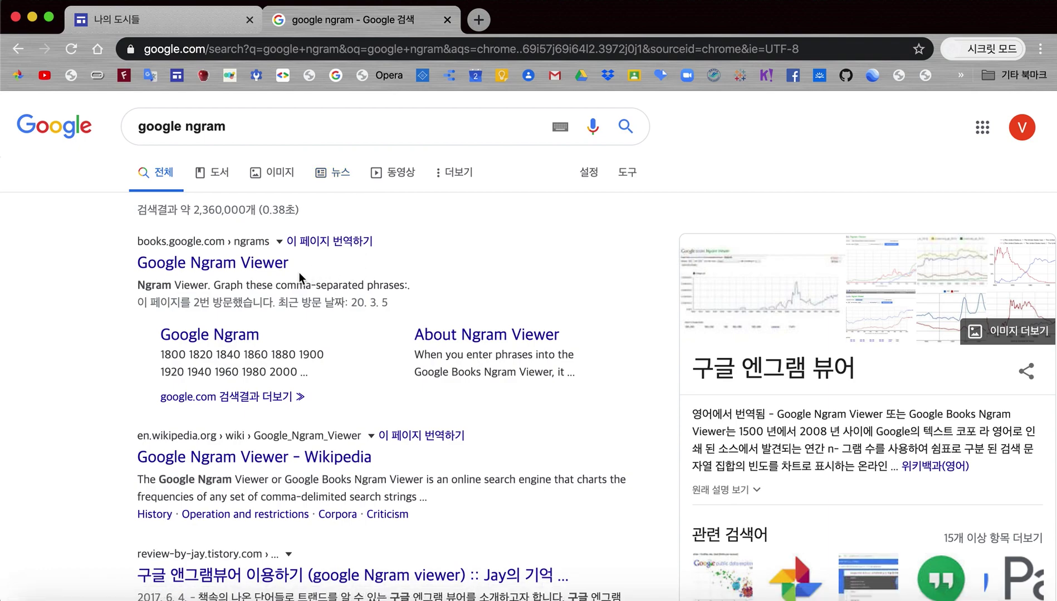
{"action": "left_click", "coordinate": [249, 269]}
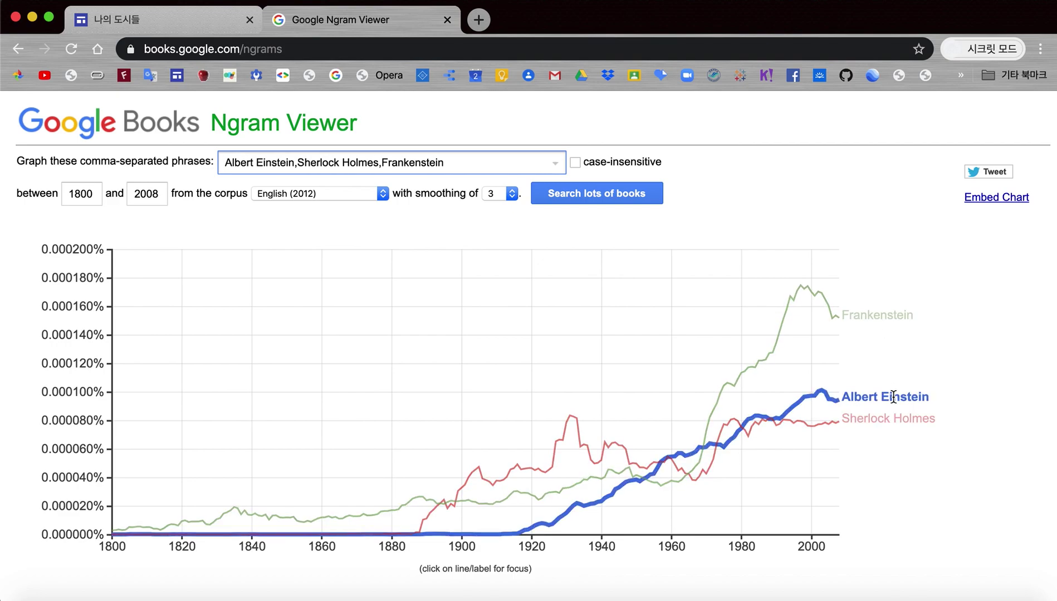
Replace the sample phrases with "new york, paris" and graph them in Ngram Viewer
{"action": "mouse_move", "coordinate": [587, 272]}
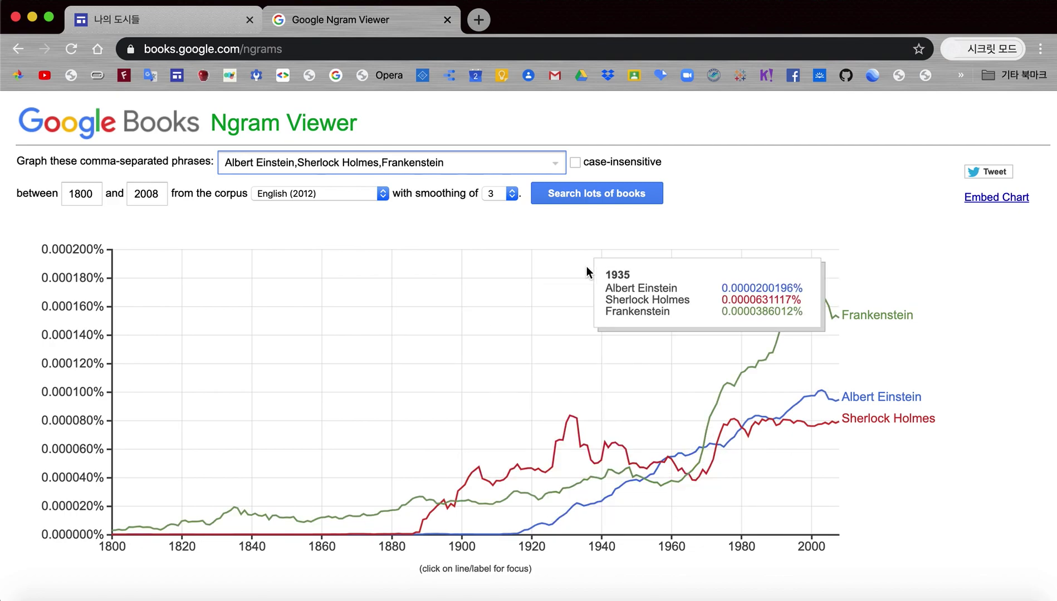
{"action": "left_click", "coordinate": [477, 164]}
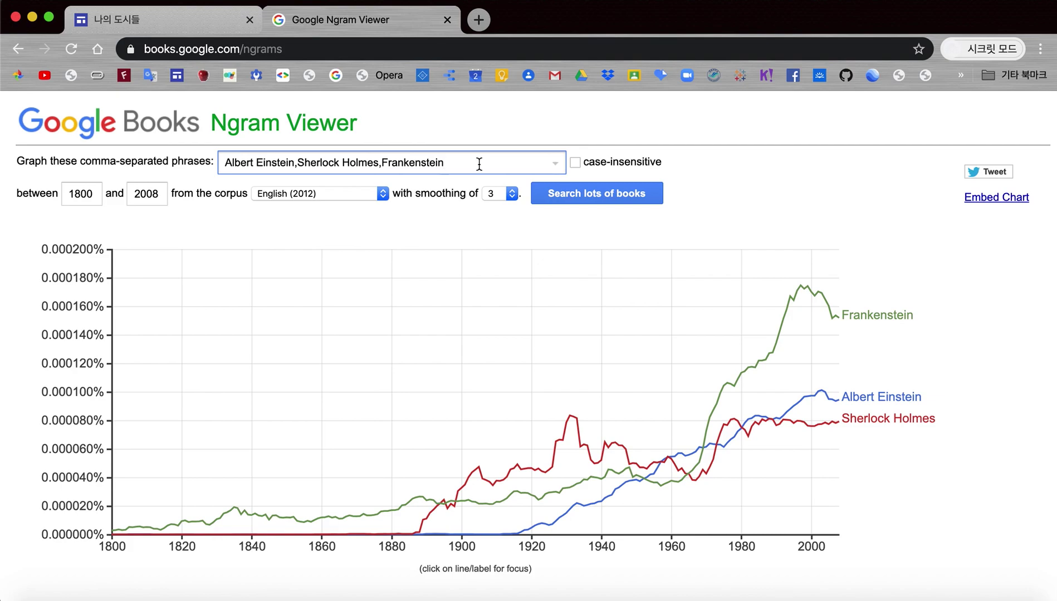
{"action": "double_click", "coordinate": [478, 163]}
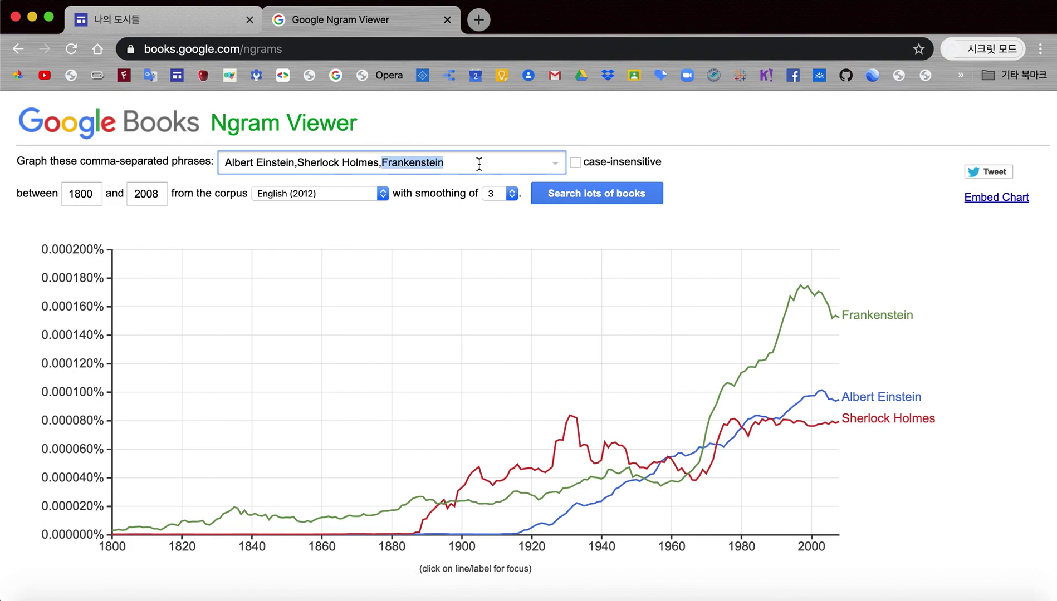
{"action": "left_click_drag", "start_coordinate": [478, 163], "coordinate": [218, 158]}
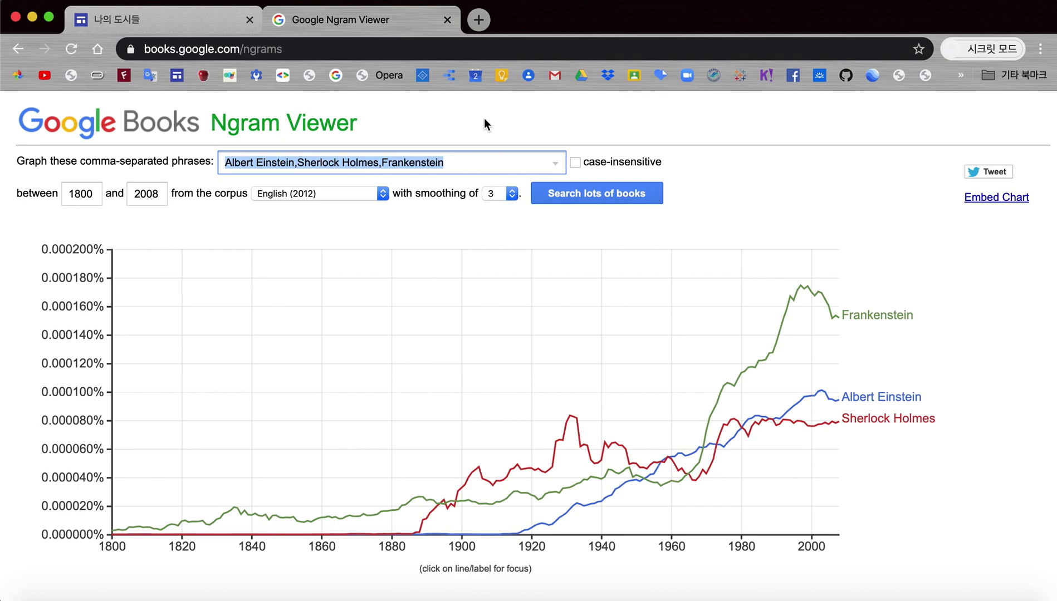
{"action": "type", "text": "new"}
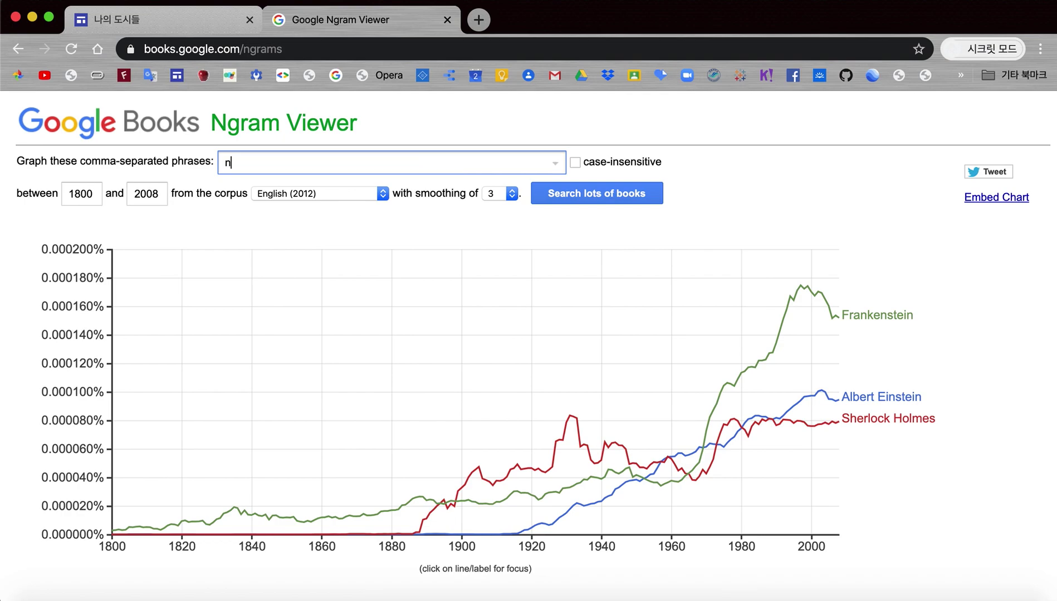
{"action": "type", "text": " york"}
{"action": "type", "text": ", paris"}
{"action": "key", "text": "Return"}
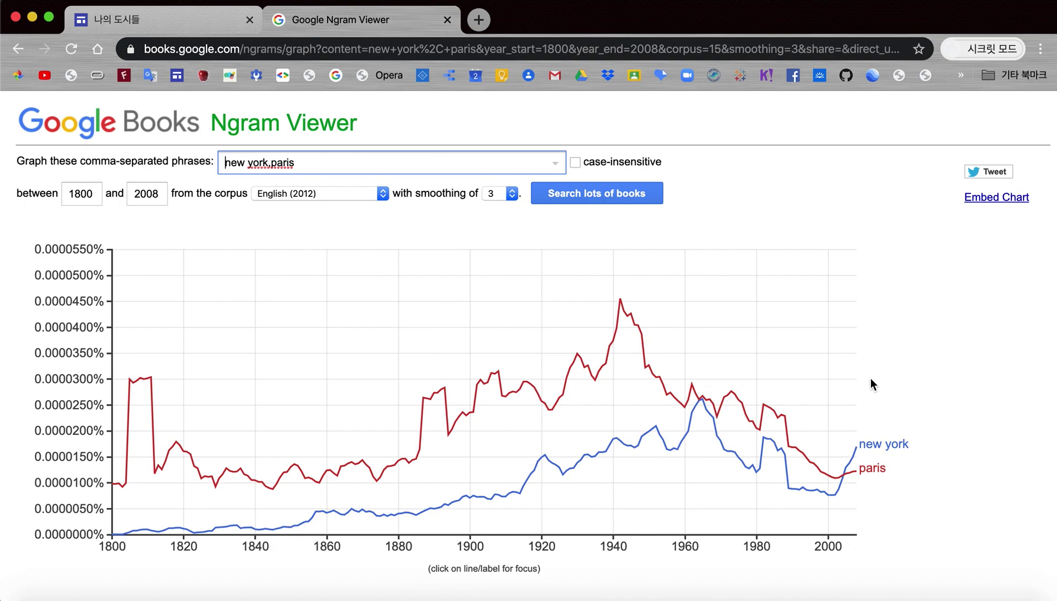
Examine the yearly values on the graph, focus the paris line and release the focus
{"action": "mouse_move", "coordinate": [665, 379]}
{"action": "scroll", "coordinate": [971, 298], "scroll_direction": "down", "scroll_amount": 2}
{"action": "scroll", "coordinate": [970, 298], "scroll_direction": "up", "scroll_amount": 2}
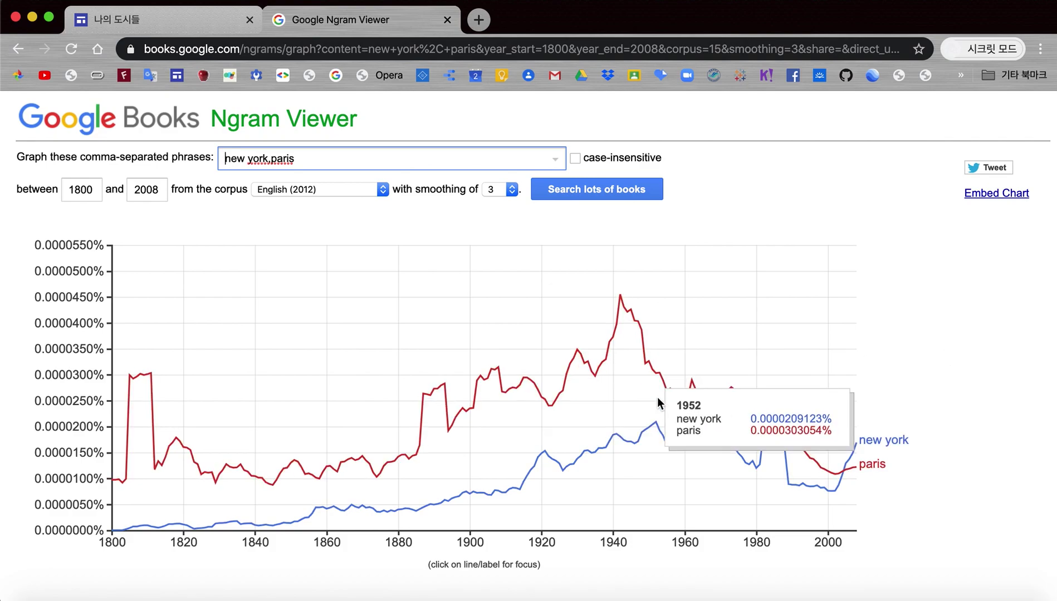
{"action": "left_click", "coordinate": [717, 403]}
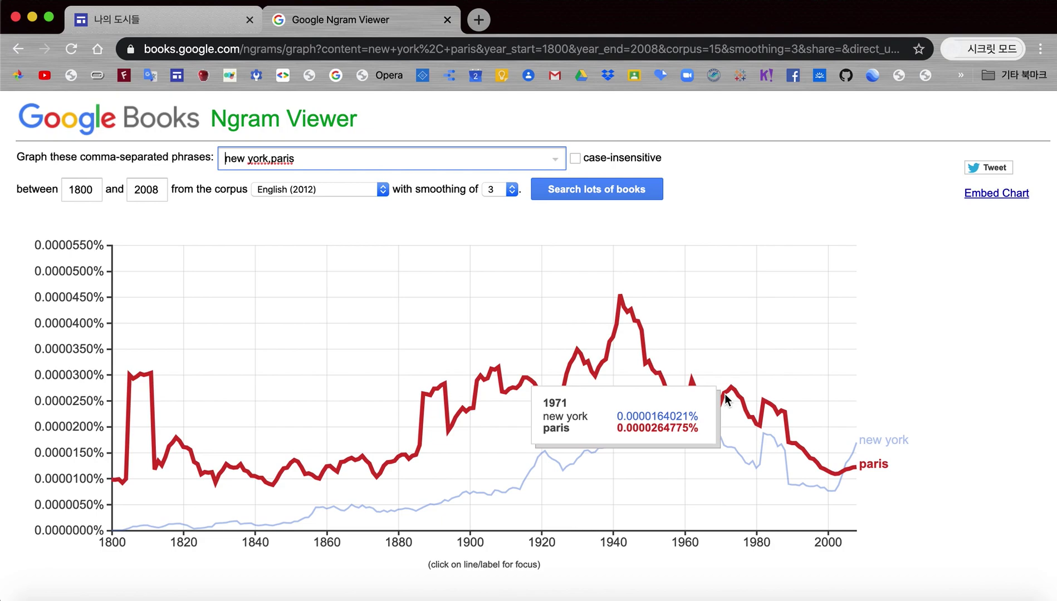
{"action": "left_click", "coordinate": [475, 415]}
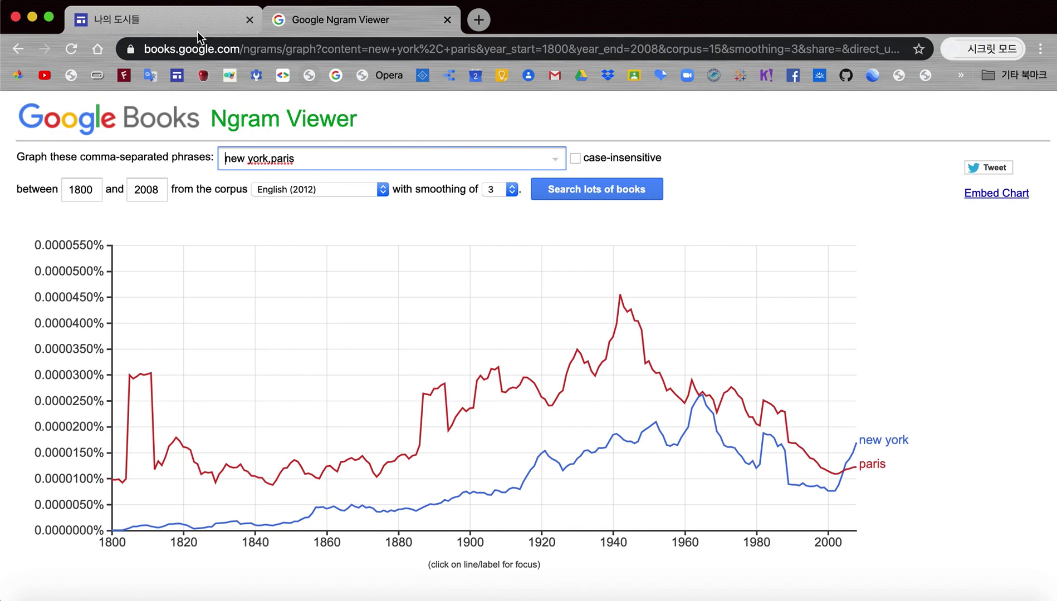
Switch to the Google Sites page and embed the Ngram Viewer graph as a full page using its copied URL
{"action": "left_click", "coordinate": [166, 19]}
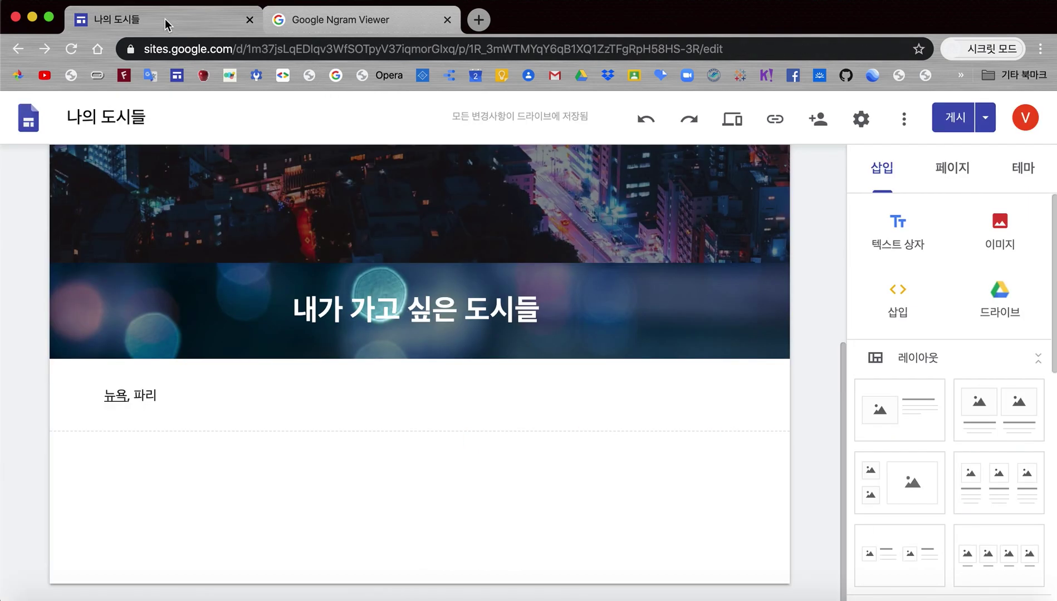
{"action": "left_click", "coordinate": [898, 294]}
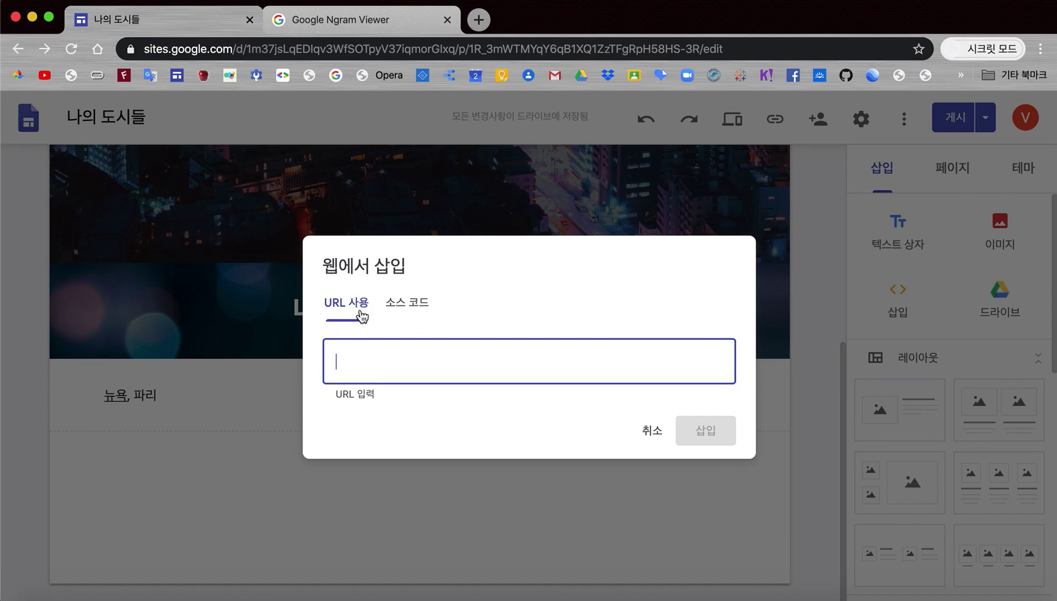
{"action": "left_click", "coordinate": [366, 23]}
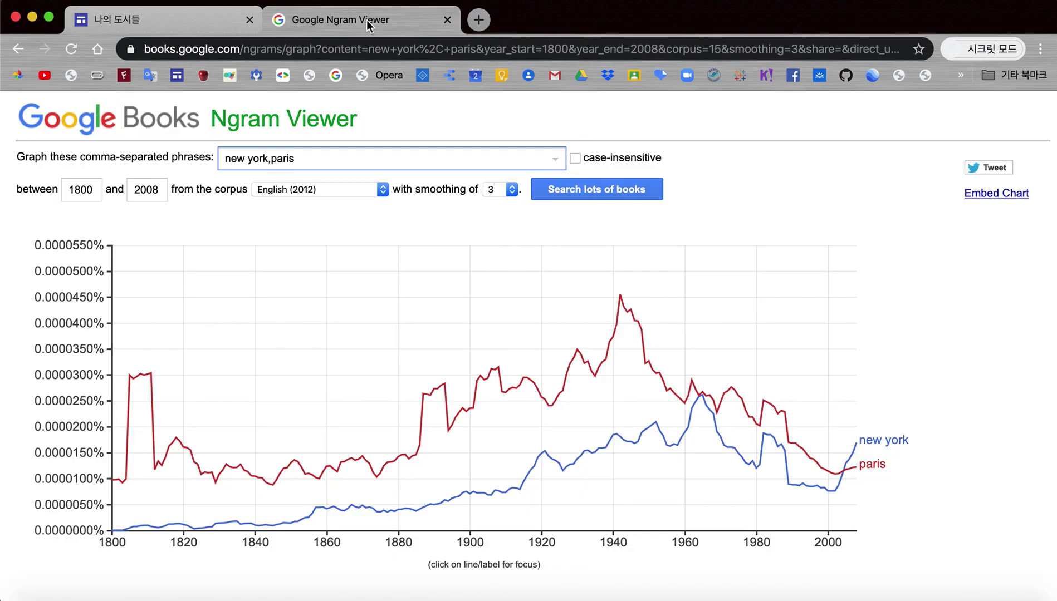
{"action": "left_click", "coordinate": [474, 49]}
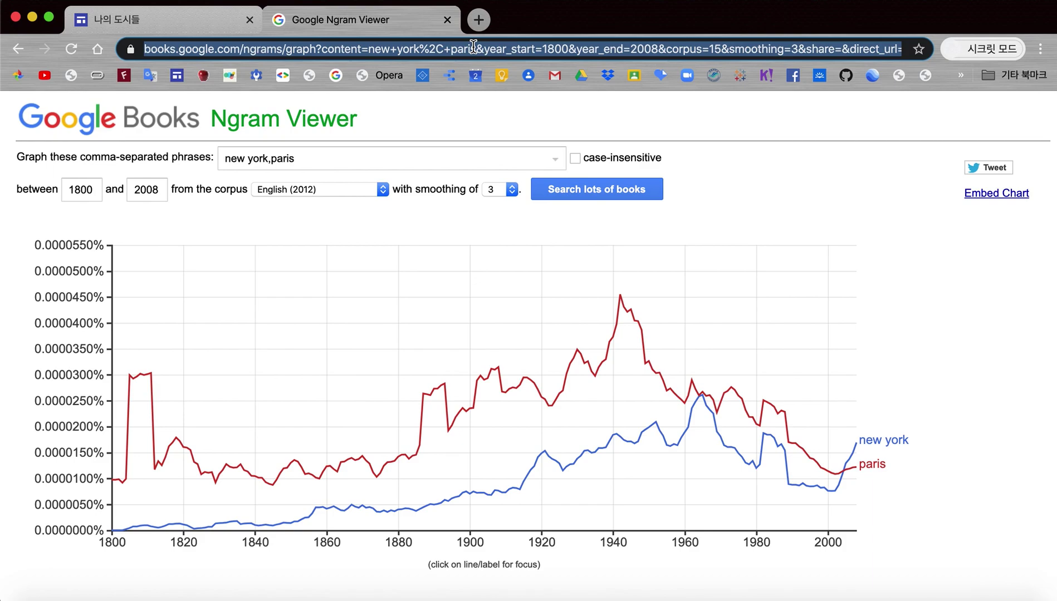
{"action": "left_click", "coordinate": [143, 21]}
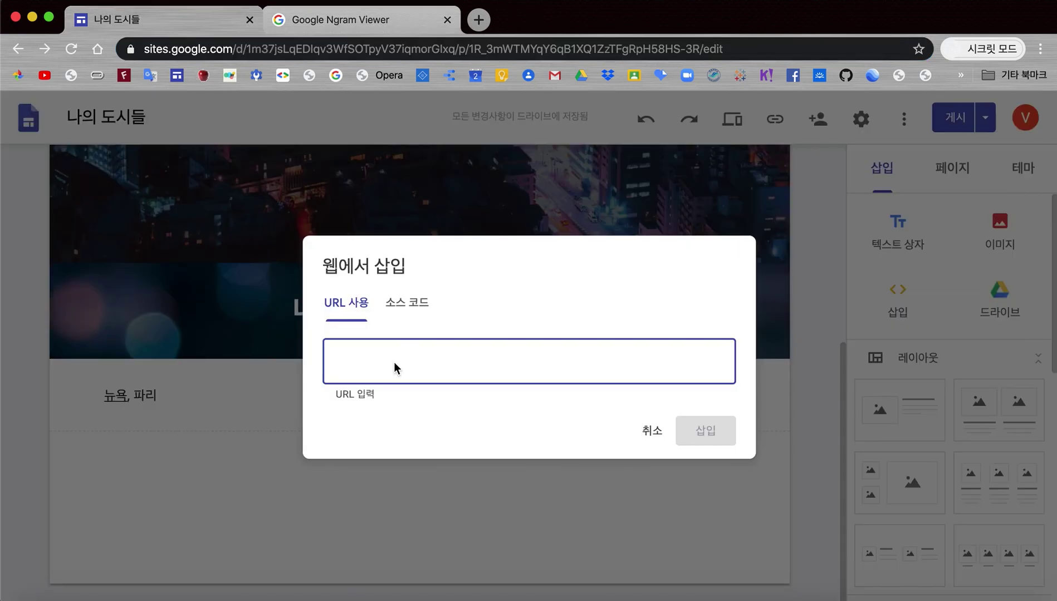
{"action": "key", "text": "super+v"}
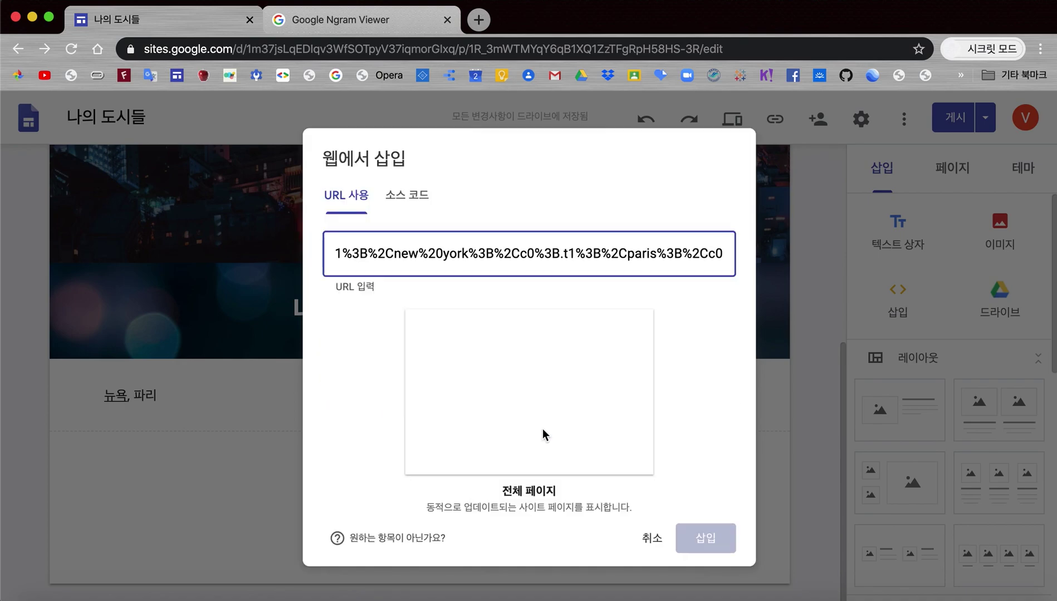
{"action": "left_click", "coordinate": [543, 429]}
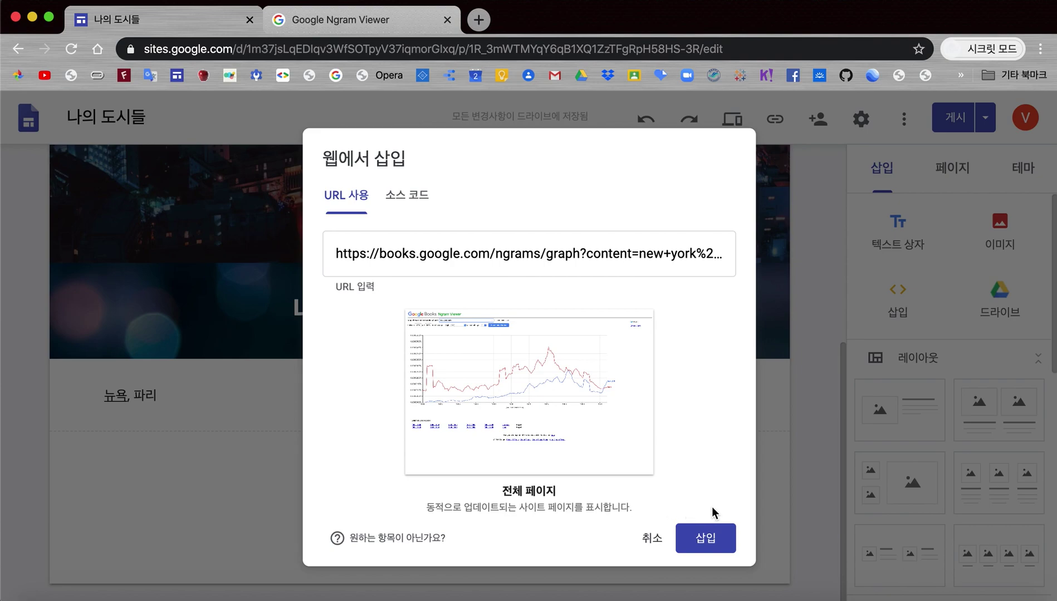
{"action": "left_click", "coordinate": [706, 538]}
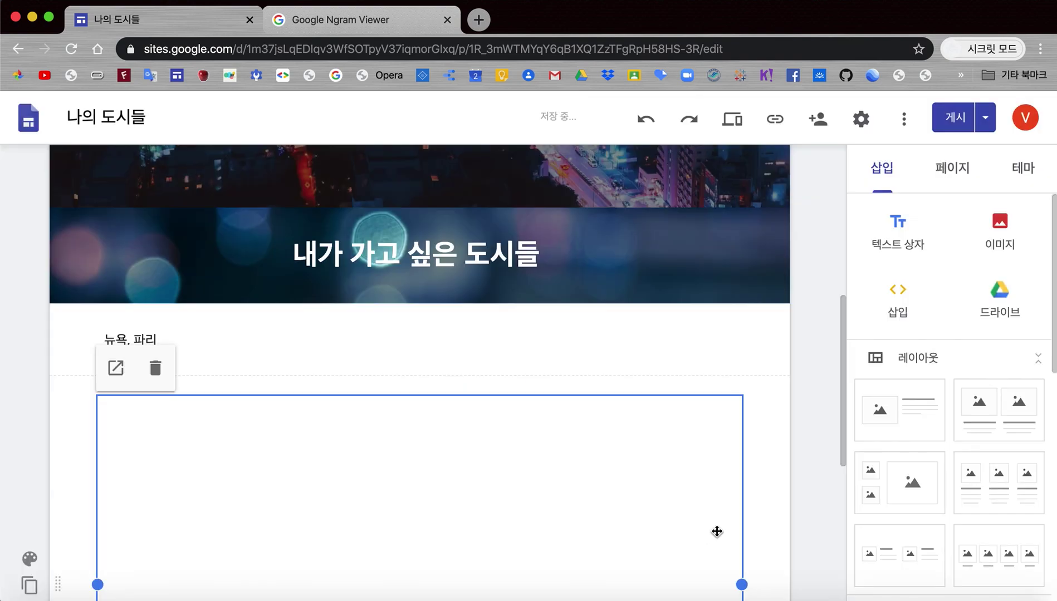
Compare the embedded graph with the original Ngram Viewer page, and deselect the embed
{"action": "scroll", "coordinate": [794, 493], "scroll_direction": "down", "scroll_amount": 2}
{"action": "scroll", "coordinate": [793, 491], "scroll_direction": "down", "scroll_amount": 3}
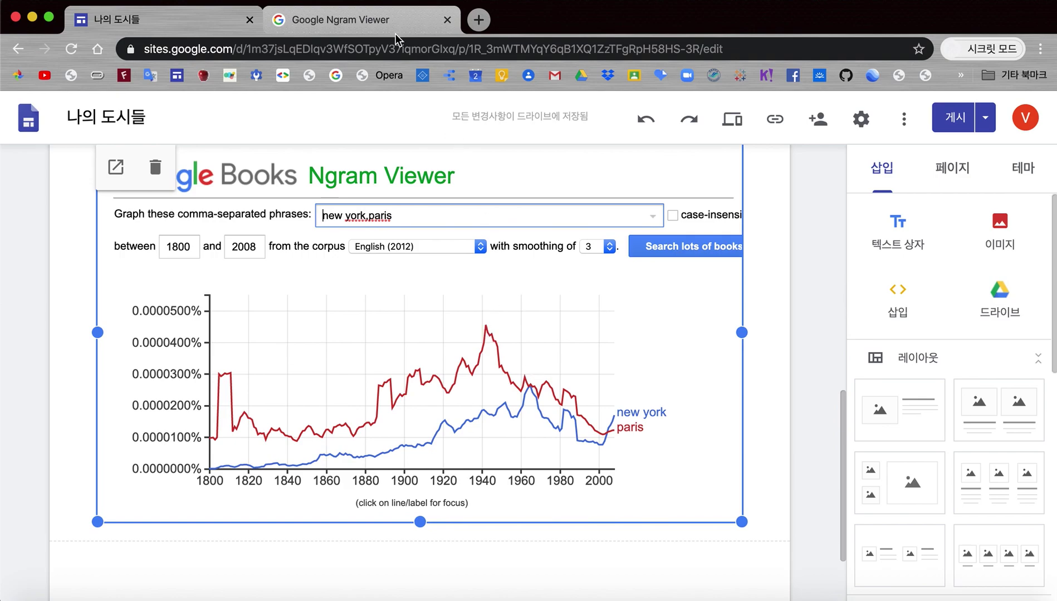
{"action": "left_click", "coordinate": [372, 19]}
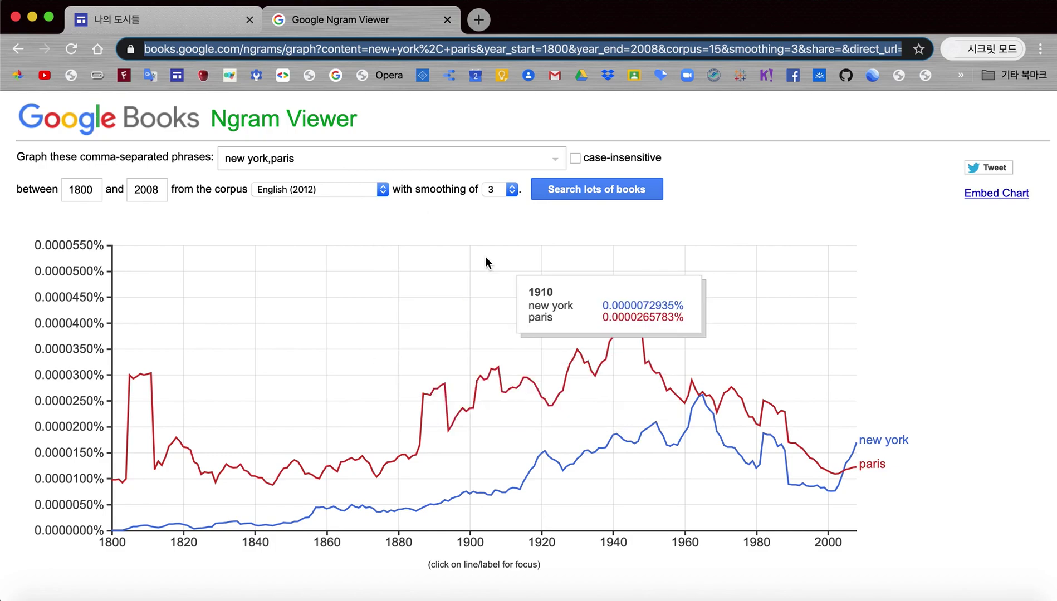
{"action": "left_click", "coordinate": [183, 20]}
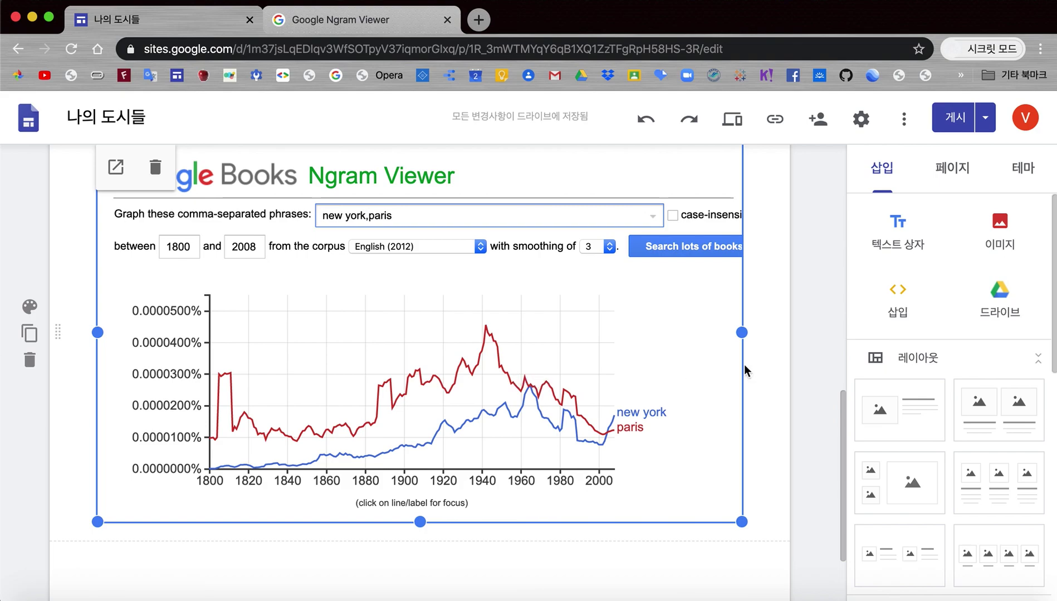
{"action": "left_click", "coordinate": [813, 365]}
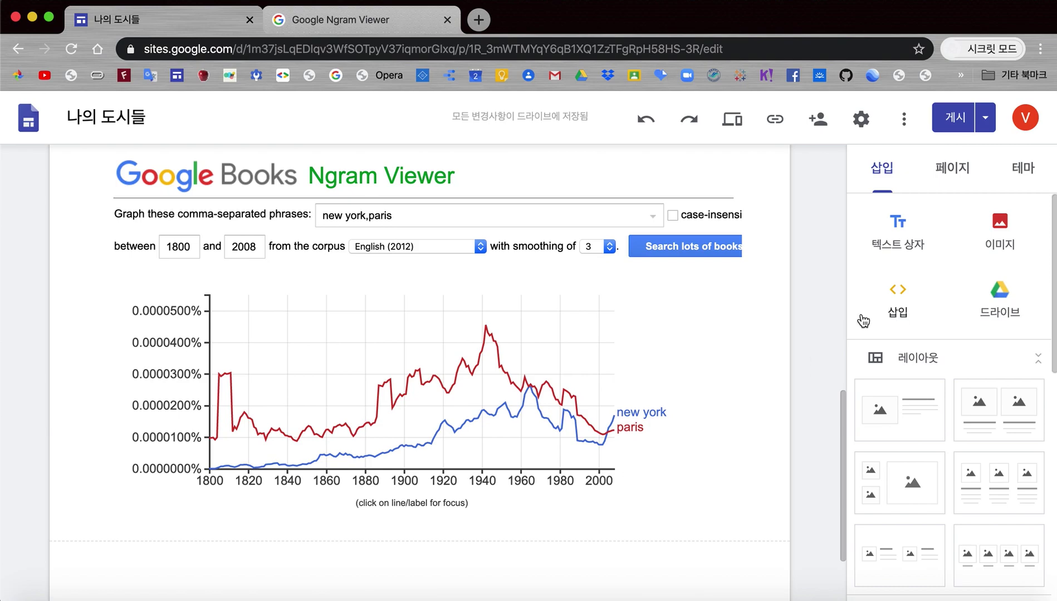
Start a web embed by source code in the site editor, and get the chart's HTML embed code from Ngram Viewer
{"action": "left_click", "coordinate": [900, 296]}
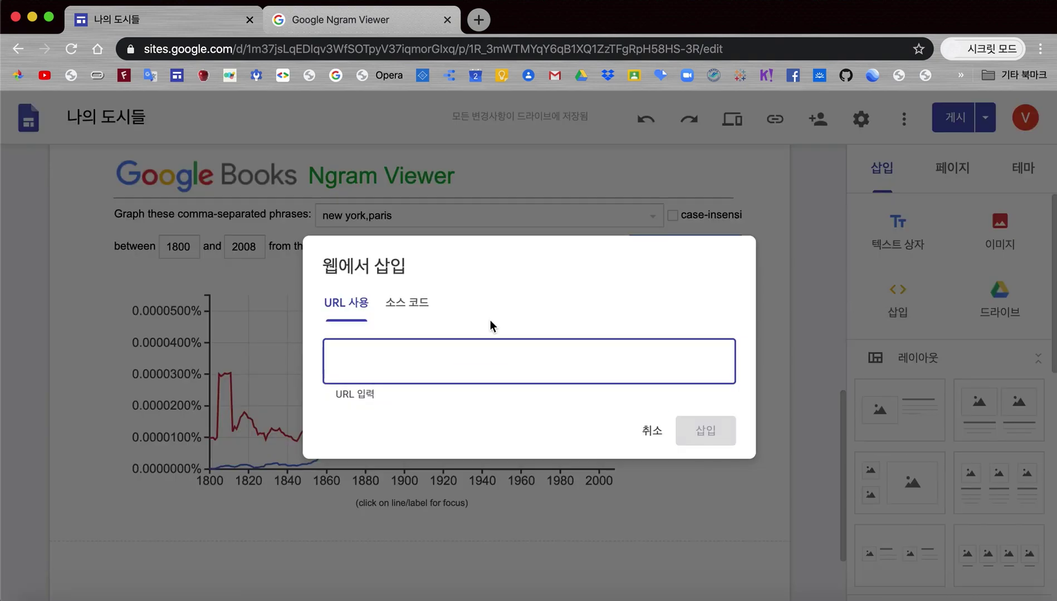
{"action": "left_click", "coordinate": [409, 304]}
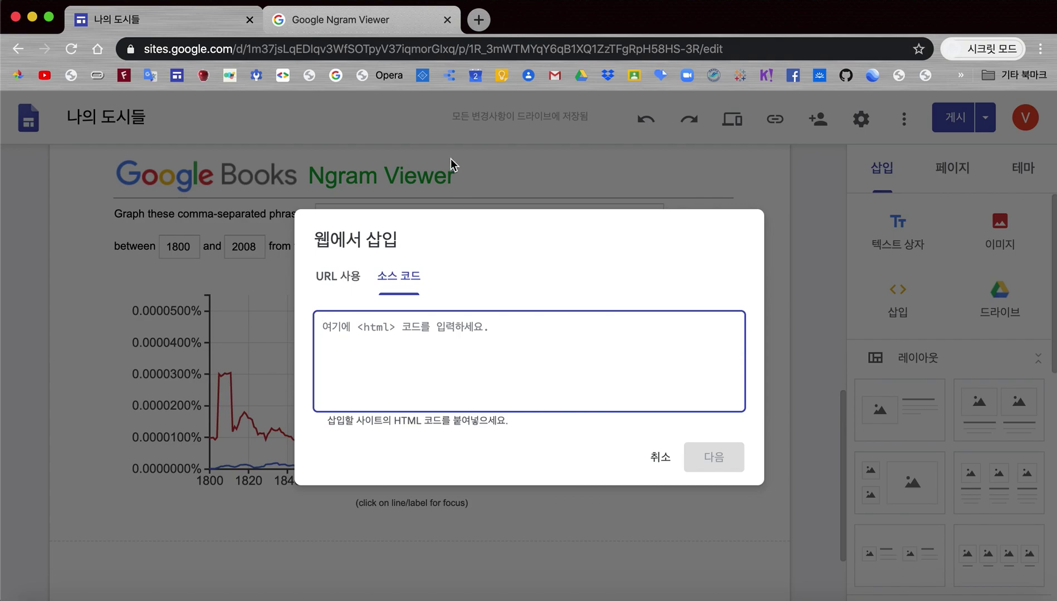
{"action": "left_click", "coordinate": [373, 17]}
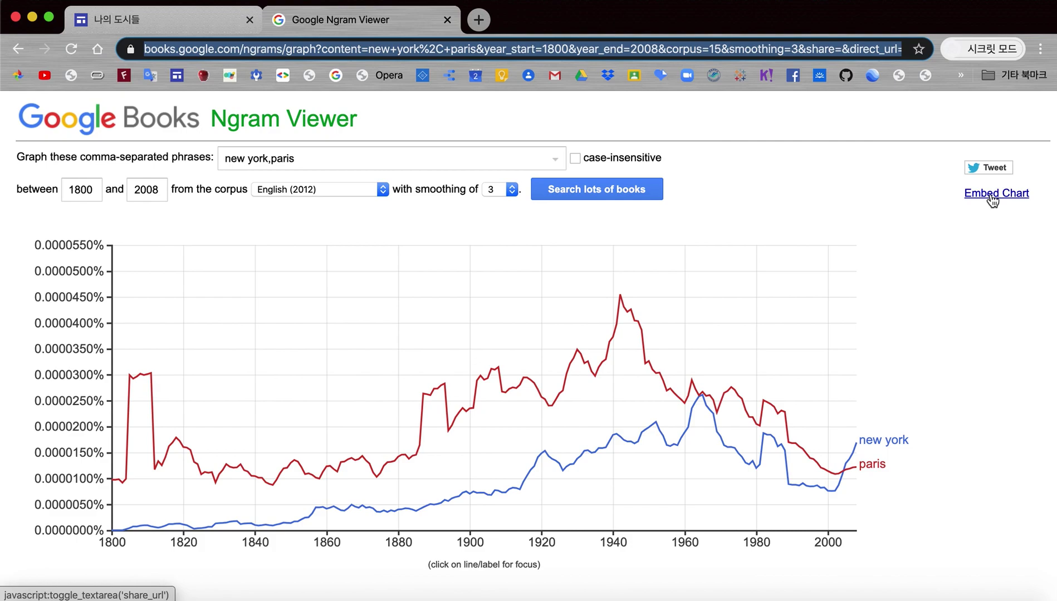
{"action": "left_click", "coordinate": [992, 195]}
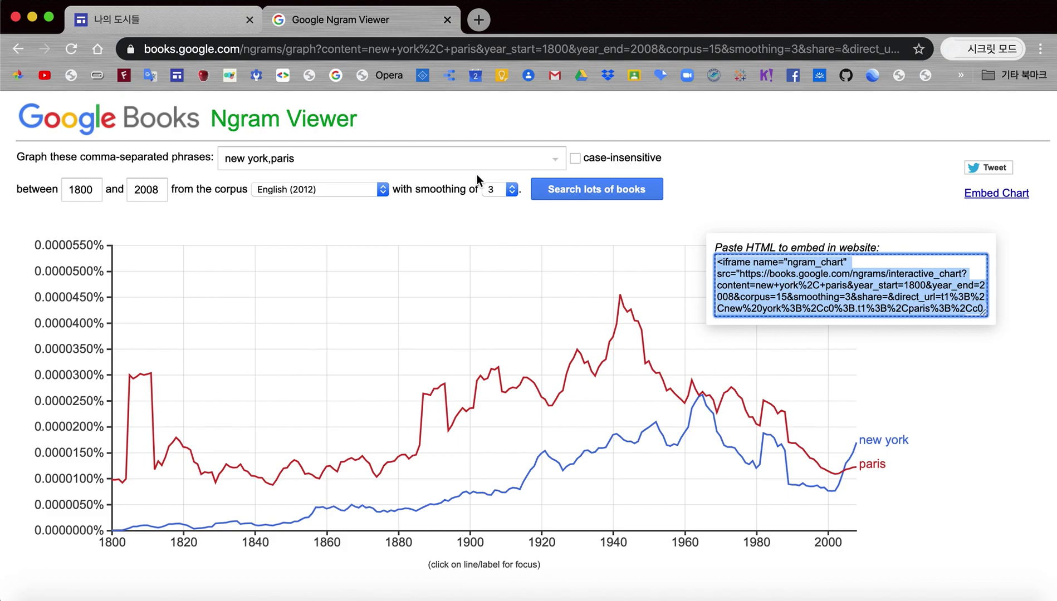
Return to the Google Sites editor and insert the chart using the copied ngram_chart iframe code
{"action": "left_click", "coordinate": [195, 29]}
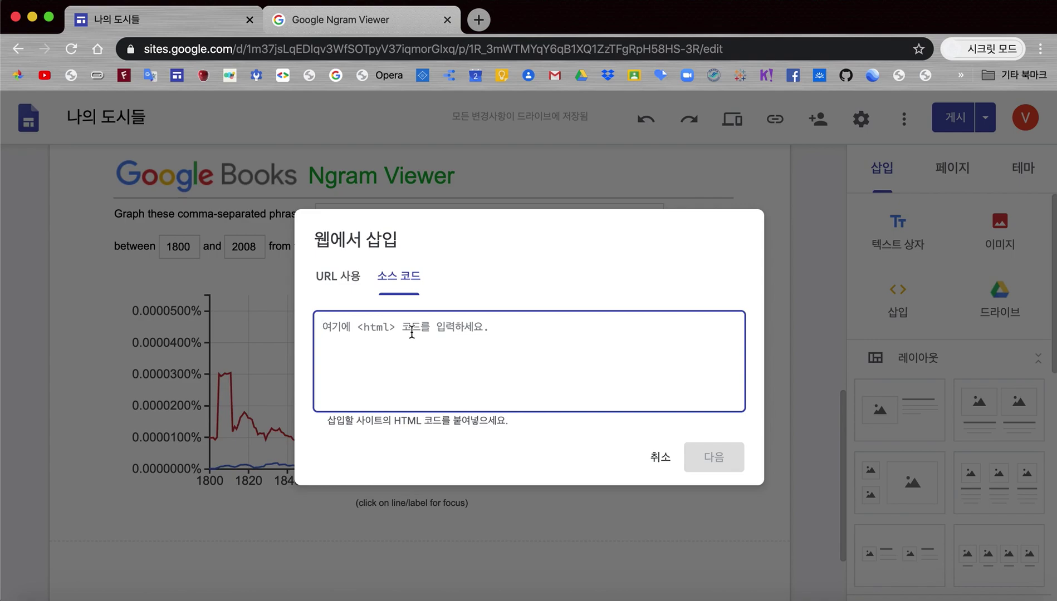
{"action": "type", "text": "<iframe name=\"ngram_chart\" src=\"https://books.google.com/ngrams/interactive_chart?content=new+york%2C+paris&year_start=1800&year_end=2008&corpus=15&smoothing=3&share=&direct_url=t1%3B%2Cnew%20york%3B%2Cc0%3B.t1%3B%2Cparis%3B%2Cc0\" width=900 height=500 marginwidth=0 marginheight=0 hspace=0 vspace=0 frameborder=0 scrolling=no></iframe>"}
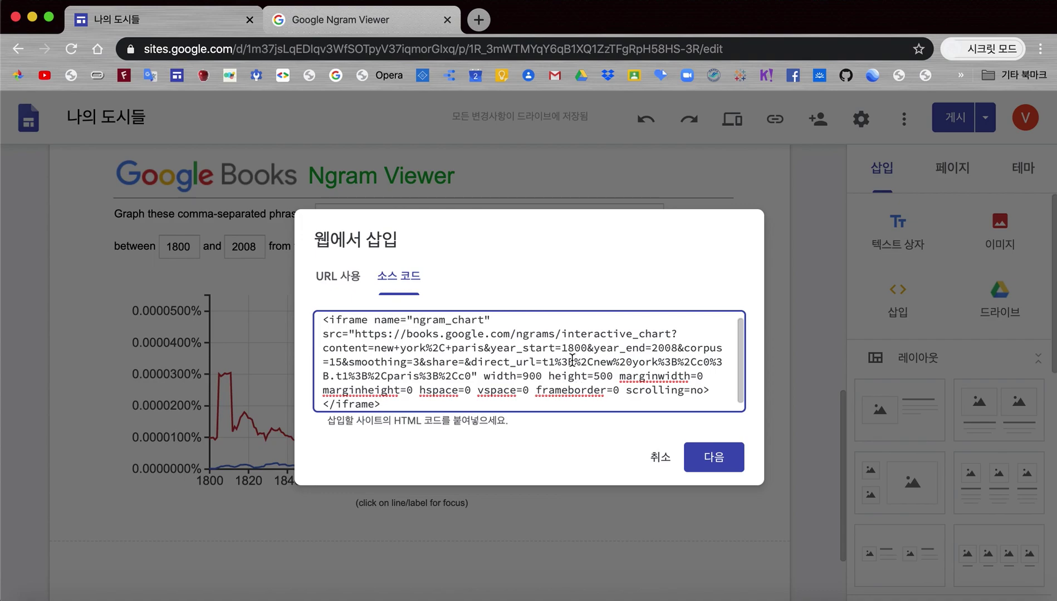
{"action": "left_click", "coordinate": [719, 463]}
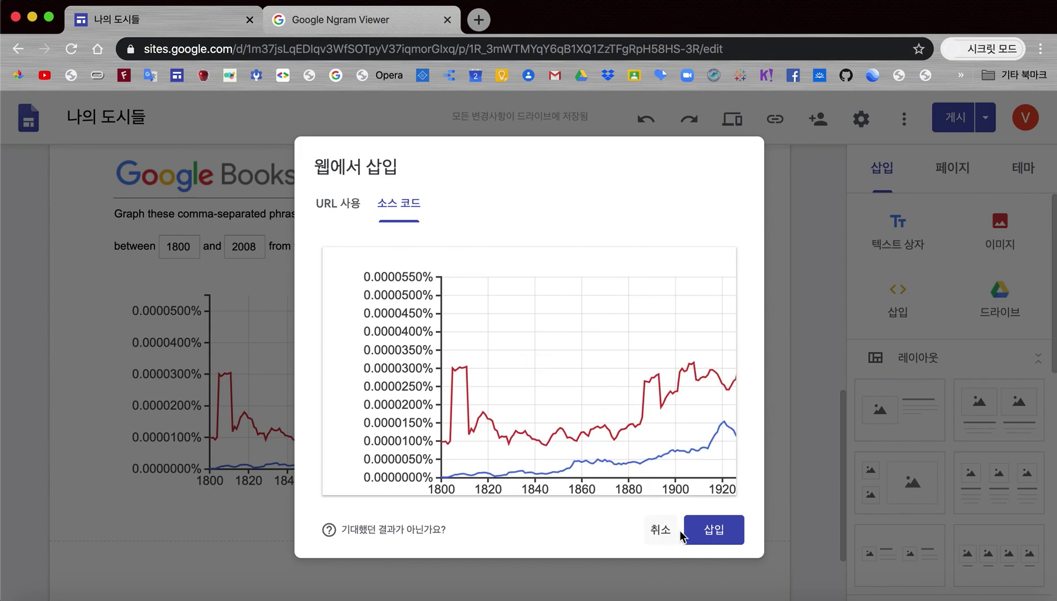
{"action": "left_click", "coordinate": [715, 530]}
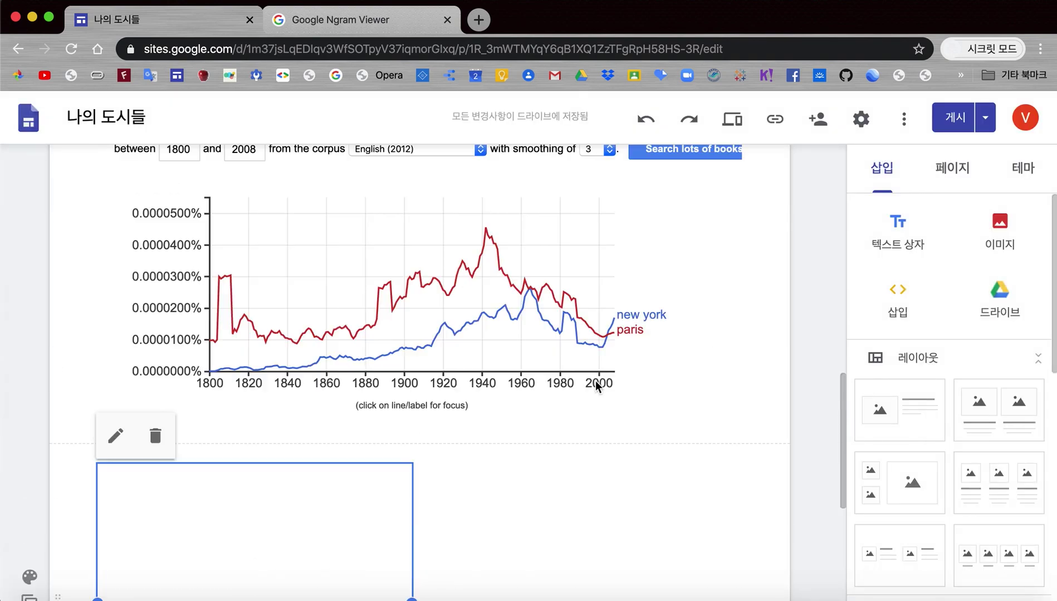
Widen the code-embedded chart to the full content width, make it slightly taller, and deselect it
{"action": "scroll", "coordinate": [595, 384], "scroll_direction": "down", "scroll_amount": 3}
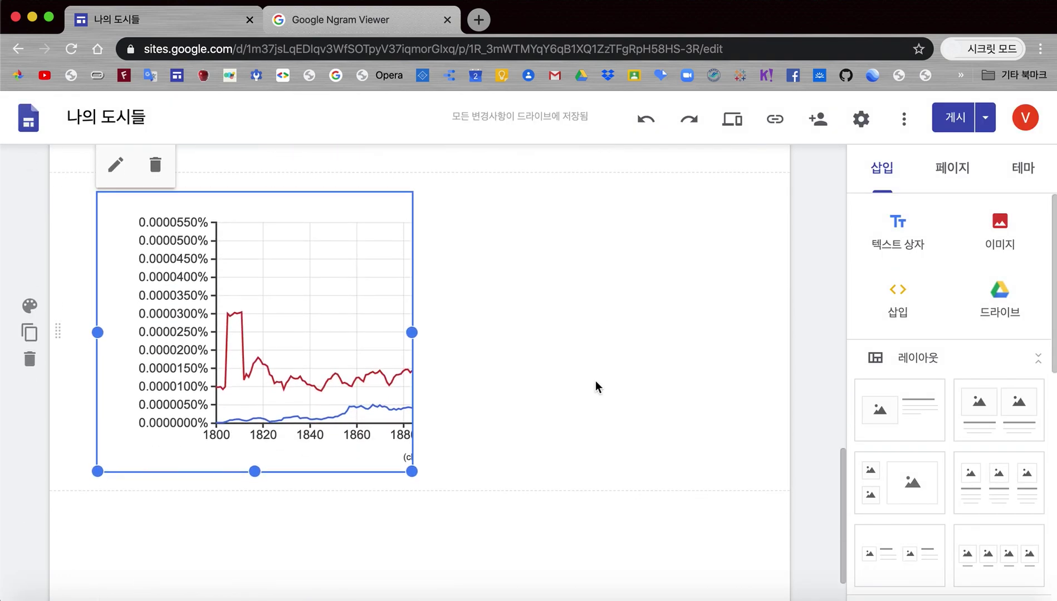
{"action": "left_click_drag", "start_coordinate": [411, 331], "coordinate": [744, 345]}
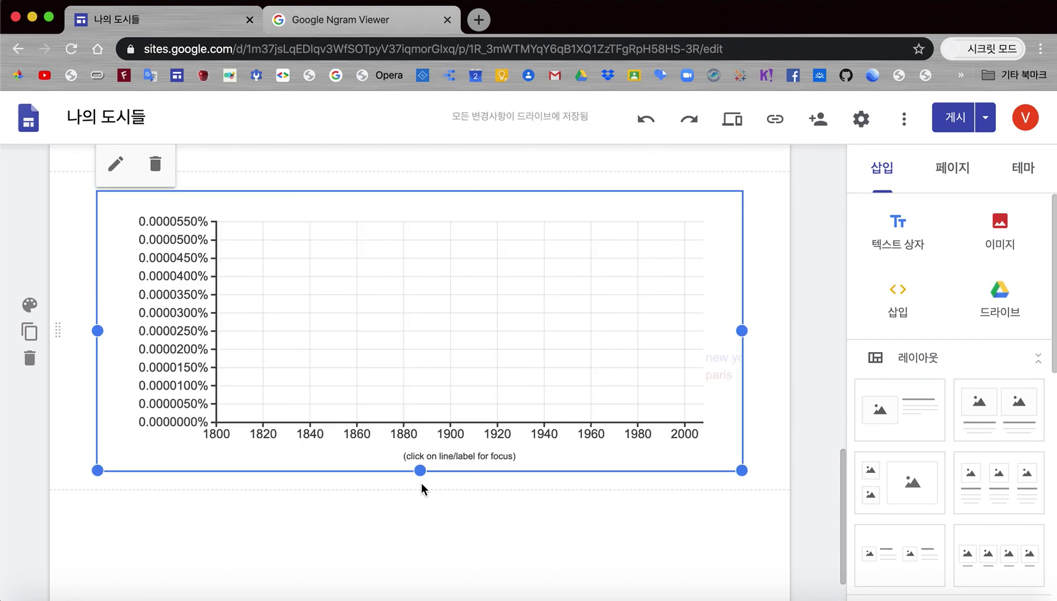
{"action": "left_click_drag", "start_coordinate": [419, 472], "coordinate": [421, 507]}
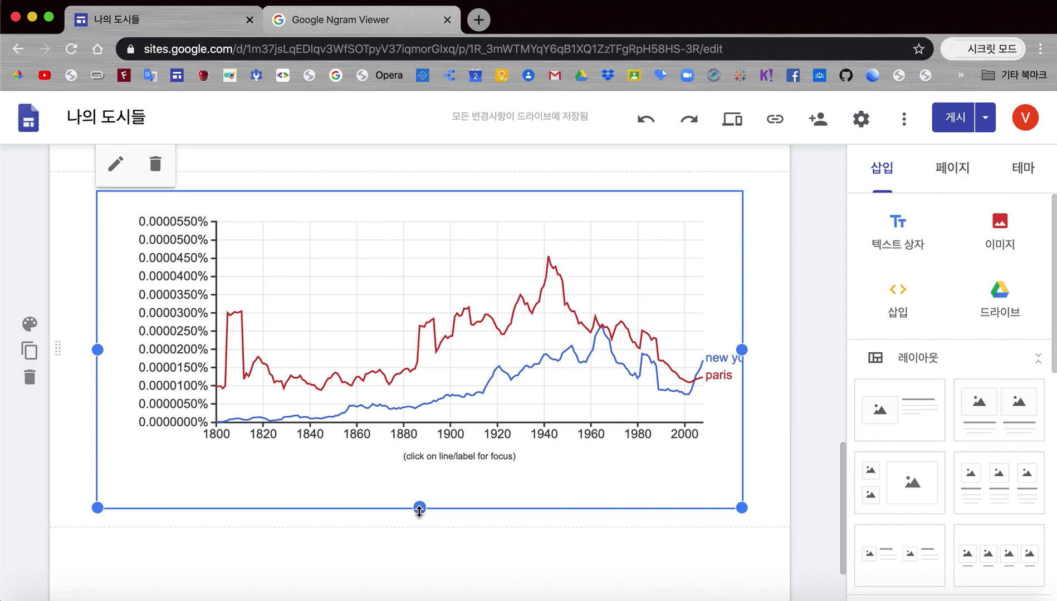
{"action": "mouse_move", "coordinate": [422, 482]}
{"action": "left_mouse_down"}
{"action": "mouse_move", "coordinate": [420, 460]}
{"action": "mouse_move", "coordinate": [421, 478]}
{"action": "left_mouse_up"}
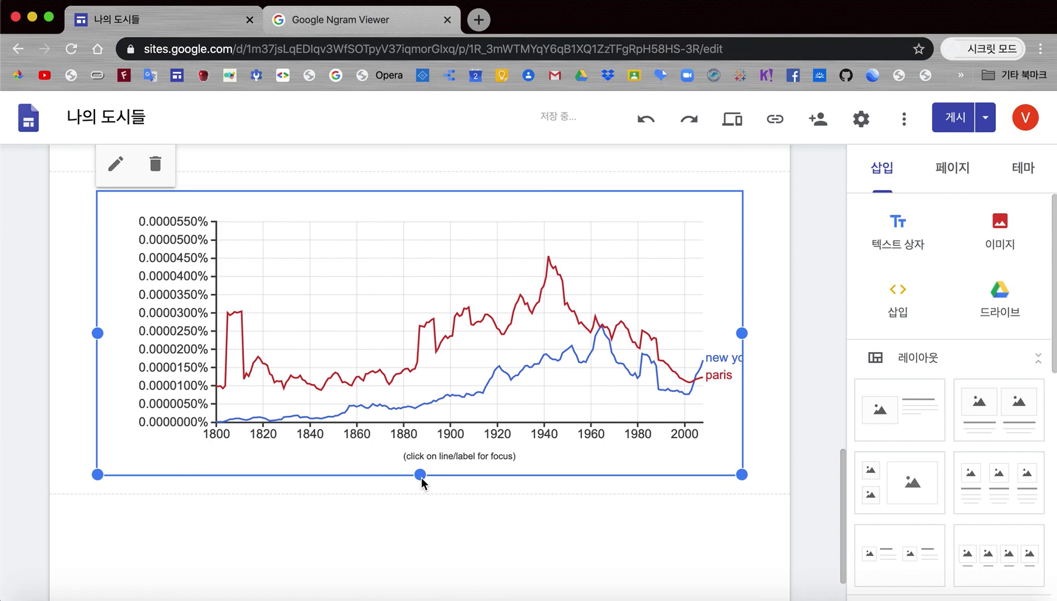
{"action": "left_click", "coordinate": [804, 291]}
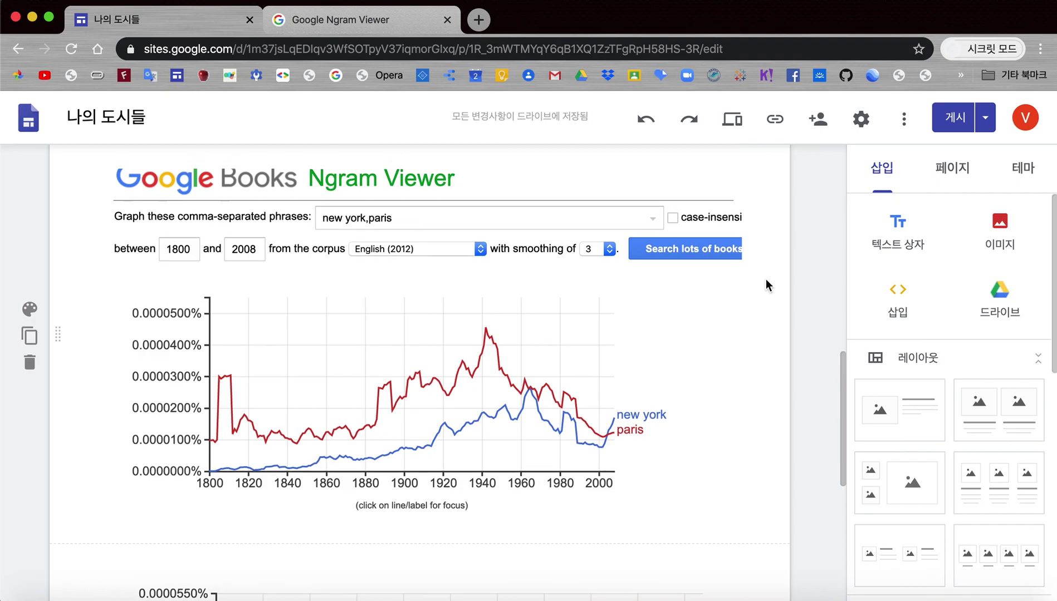
Review both embeds, publish the site changes, and open the published site
{"action": "scroll", "coordinate": [623, 449], "scroll_direction": "down", "scroll_amount": 3}
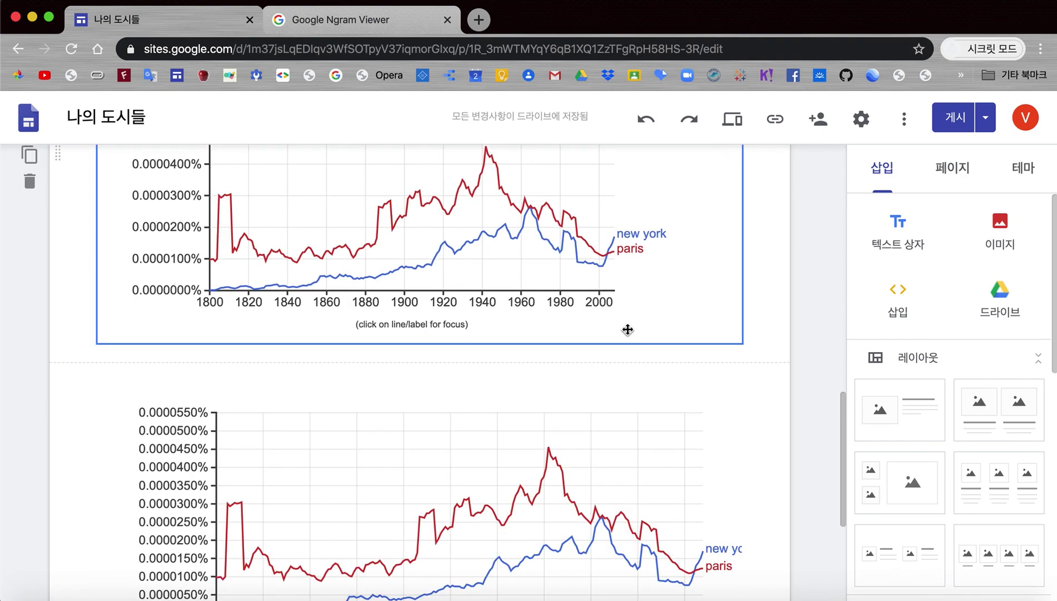
{"action": "scroll", "coordinate": [644, 415], "scroll_direction": "down", "scroll_amount": 2}
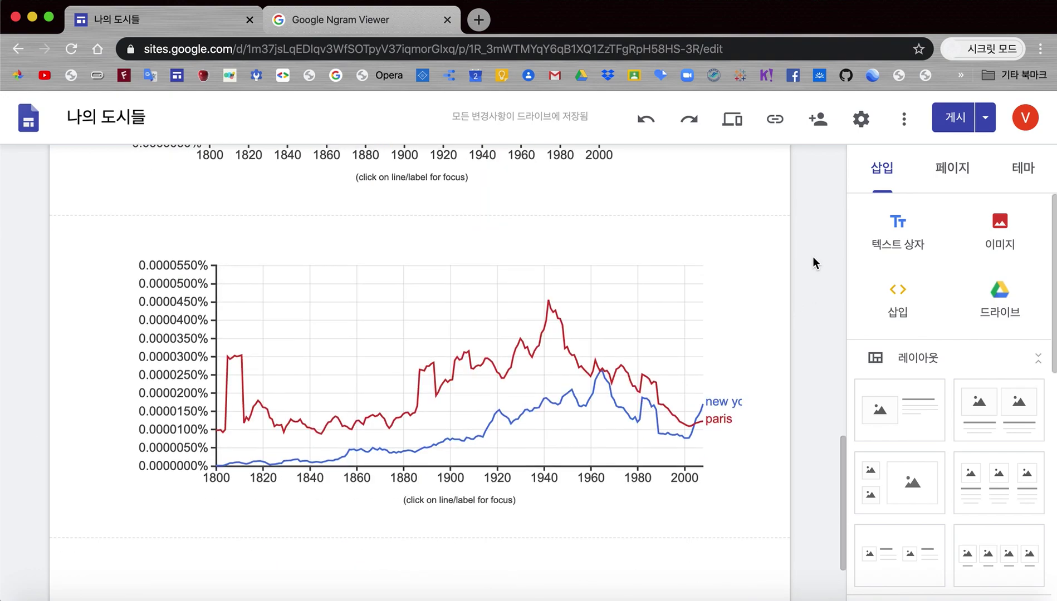
{"action": "left_click", "coordinate": [954, 118]}
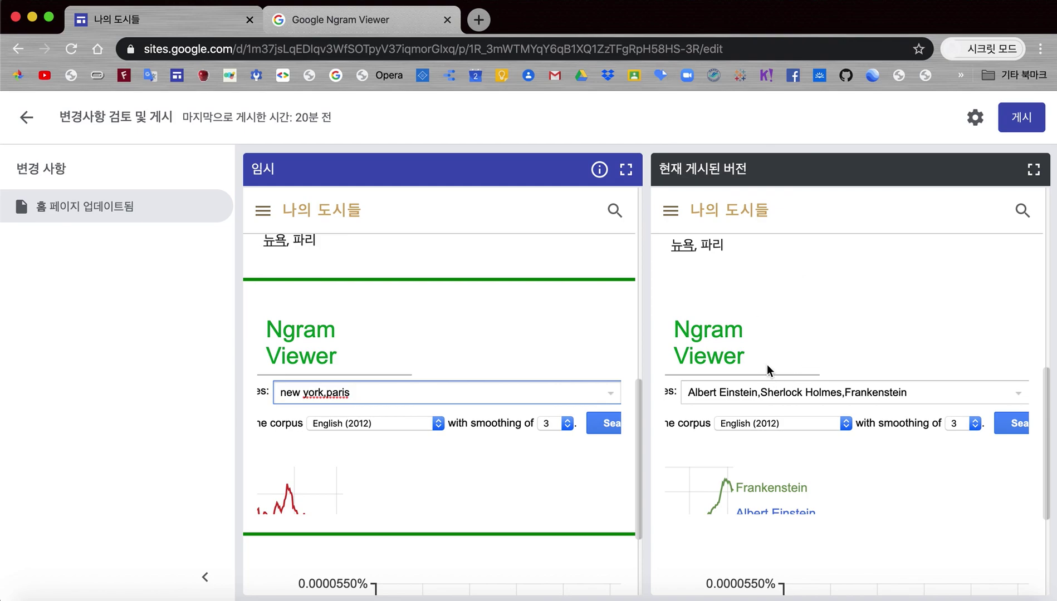
{"action": "left_click", "coordinate": [1023, 121]}
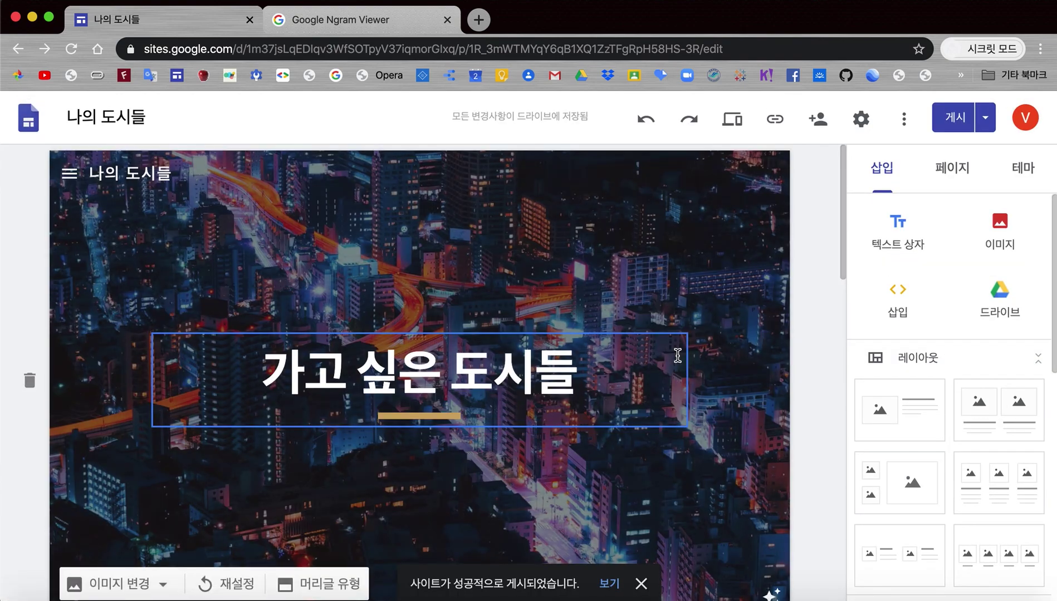
{"action": "left_click", "coordinate": [609, 583]}
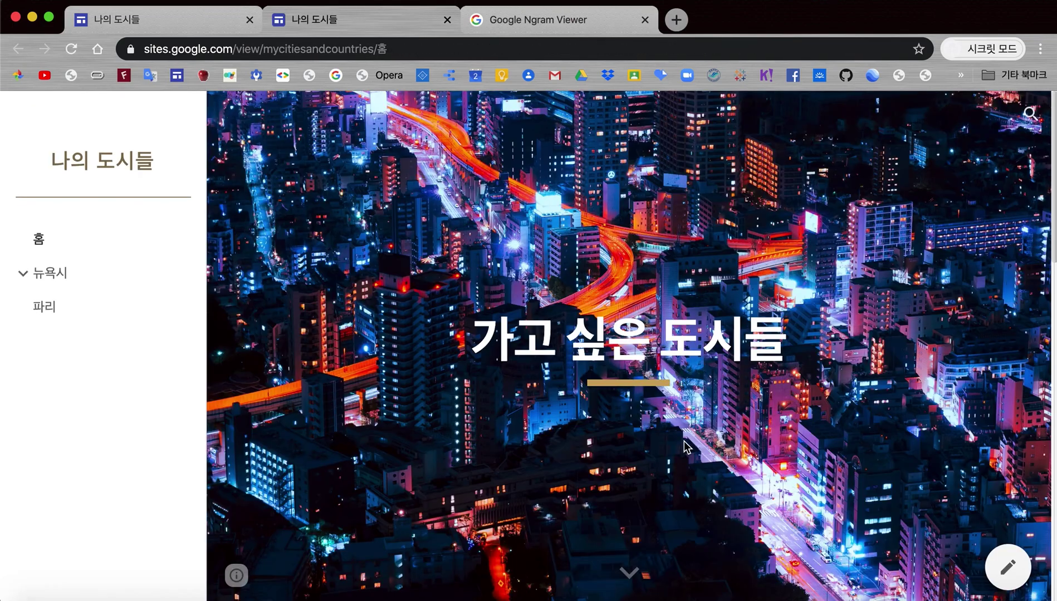
Look through the published home page down to the embedded charts, and reload the page
{"action": "scroll", "coordinate": [684, 443], "scroll_direction": "down", "scroll_amount": 10}
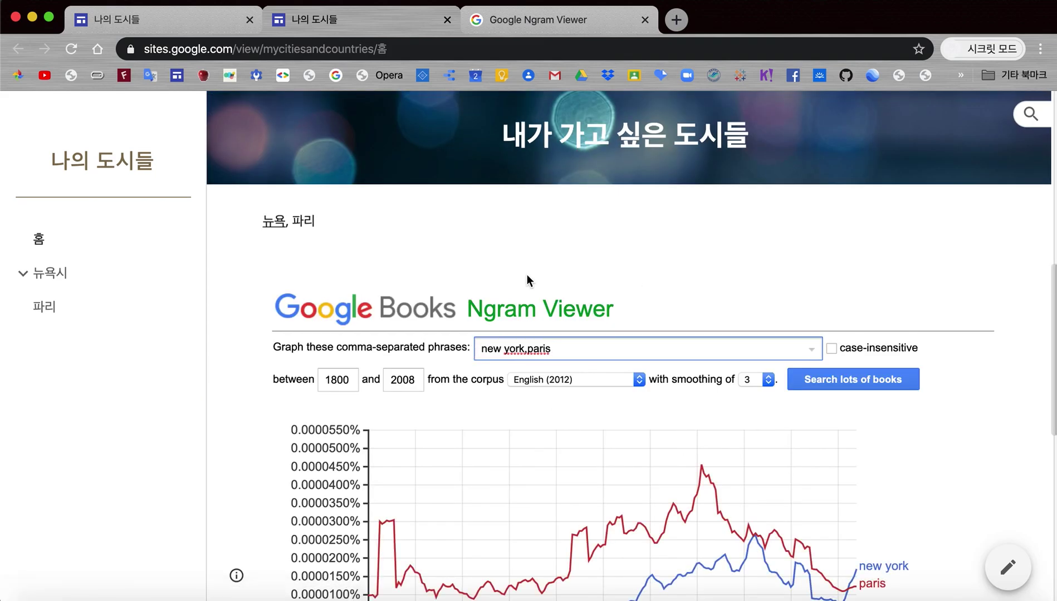
{"action": "scroll", "coordinate": [266, 388], "scroll_direction": "down", "scroll_amount": 10}
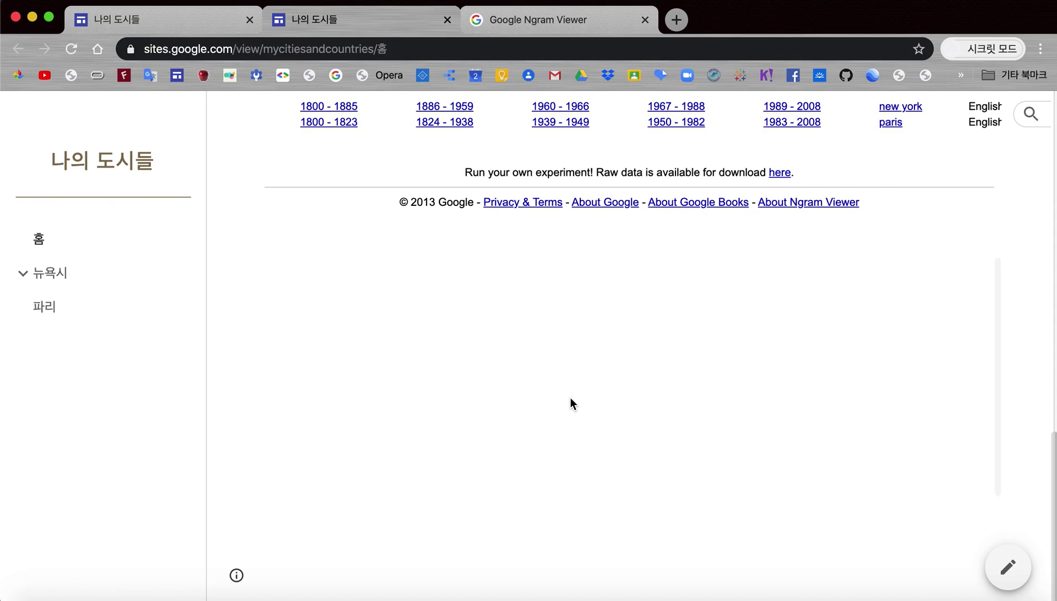
{"action": "scroll", "coordinate": [685, 238], "scroll_direction": "up", "scroll_amount": 20}
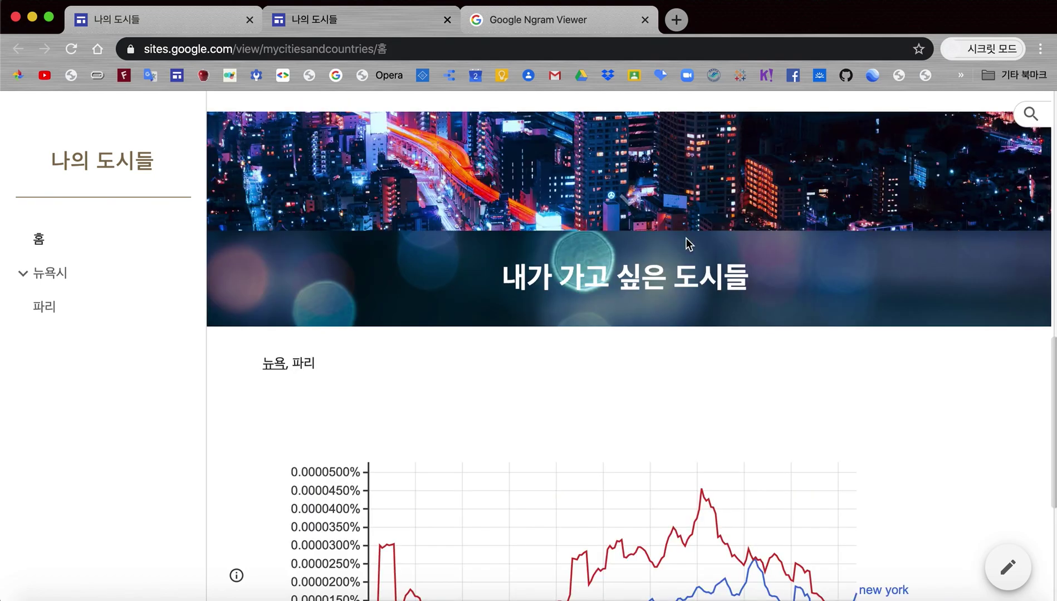
{"action": "scroll", "coordinate": [686, 239], "scroll_direction": "down", "scroll_amount": 10}
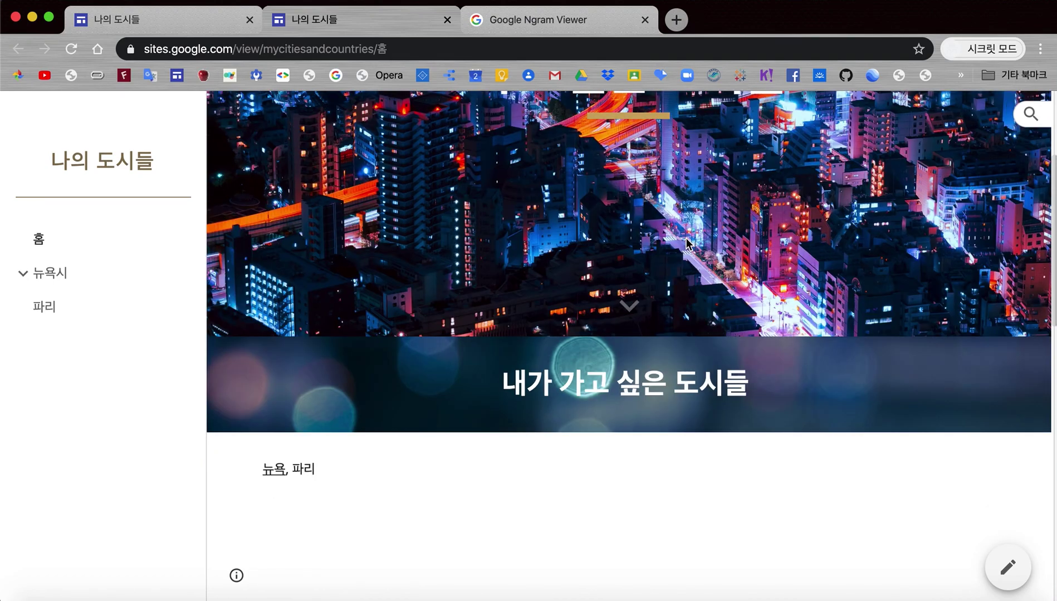
{"action": "scroll", "coordinate": [686, 239], "scroll_direction": "down", "scroll_amount": 8}
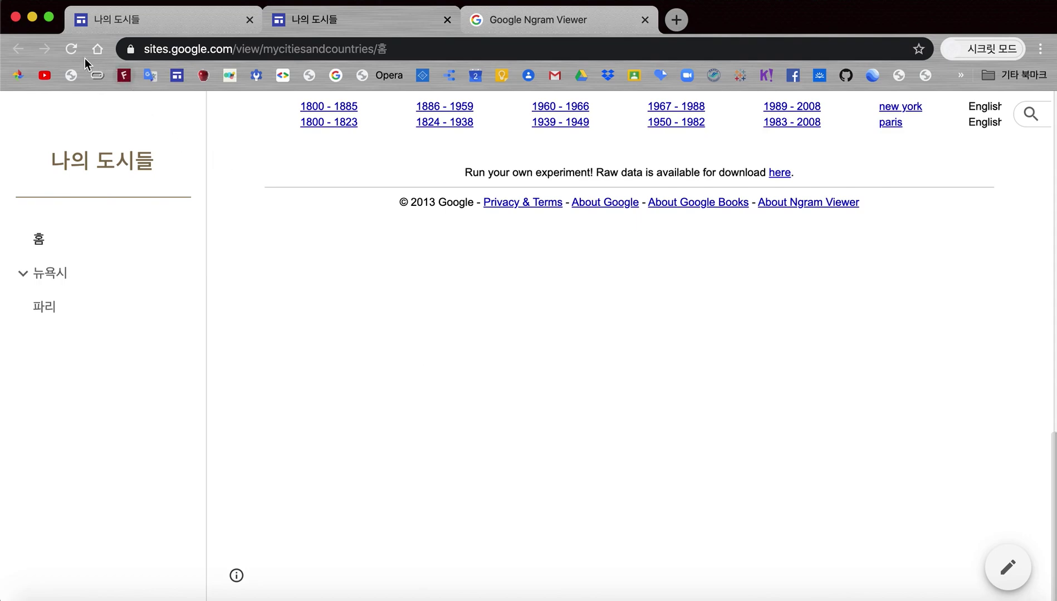
{"action": "left_click", "coordinate": [71, 48]}
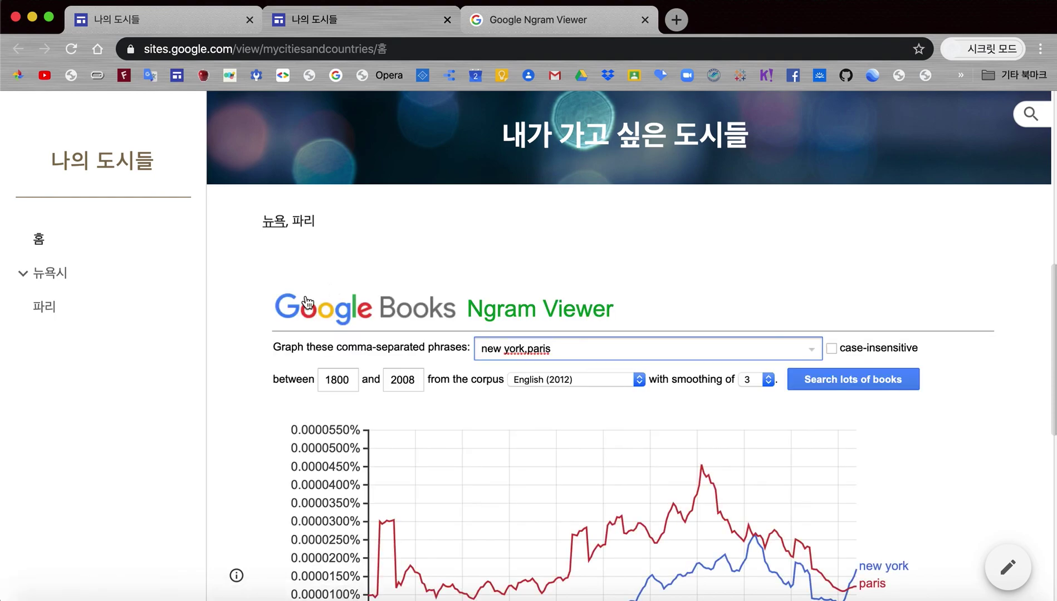
Compare the full Ngram Viewer page embedded by URL with the chart embedded by code on the published page
{"action": "scroll", "coordinate": [224, 381], "scroll_direction": "down", "scroll_amount": 10}
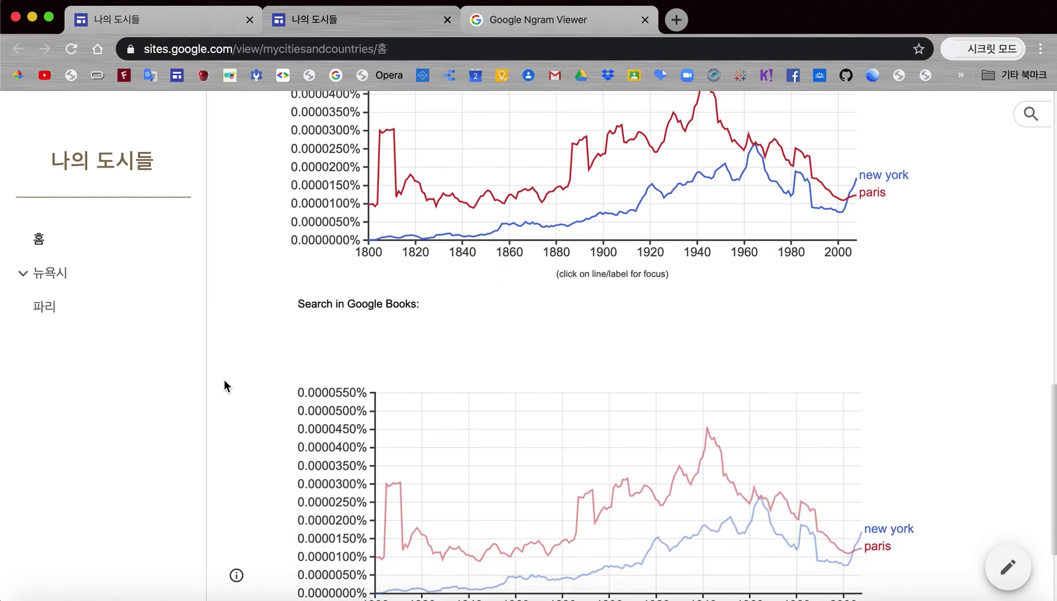
{"action": "scroll", "coordinate": [224, 380], "scroll_direction": "up", "scroll_amount": 6}
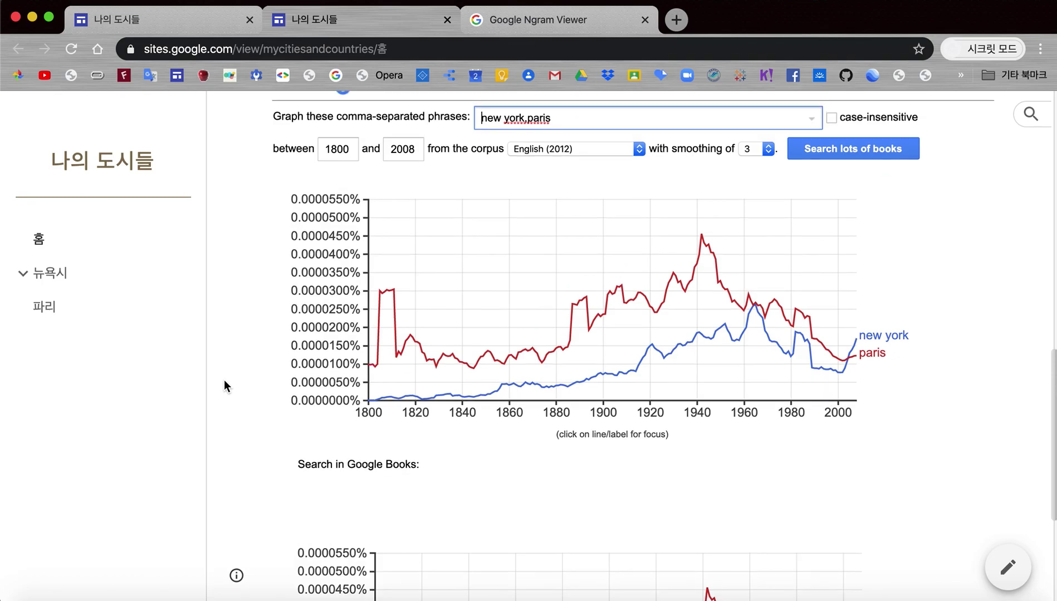
{"action": "scroll", "coordinate": [224, 380], "scroll_direction": "up", "scroll_amount": 10}
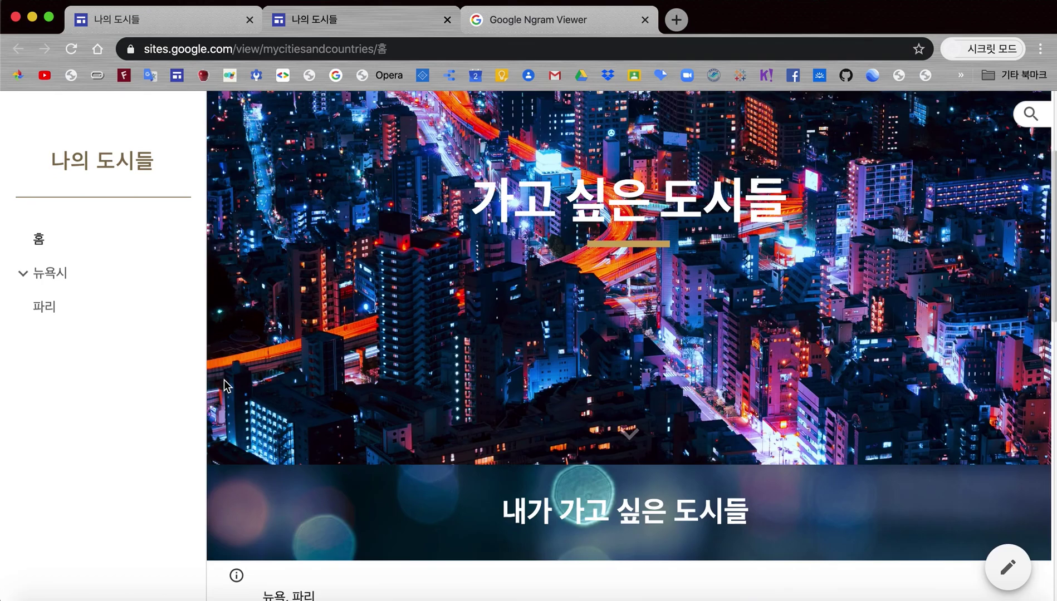
{"action": "scroll", "coordinate": [224, 380], "scroll_direction": "down", "scroll_amount": 10}
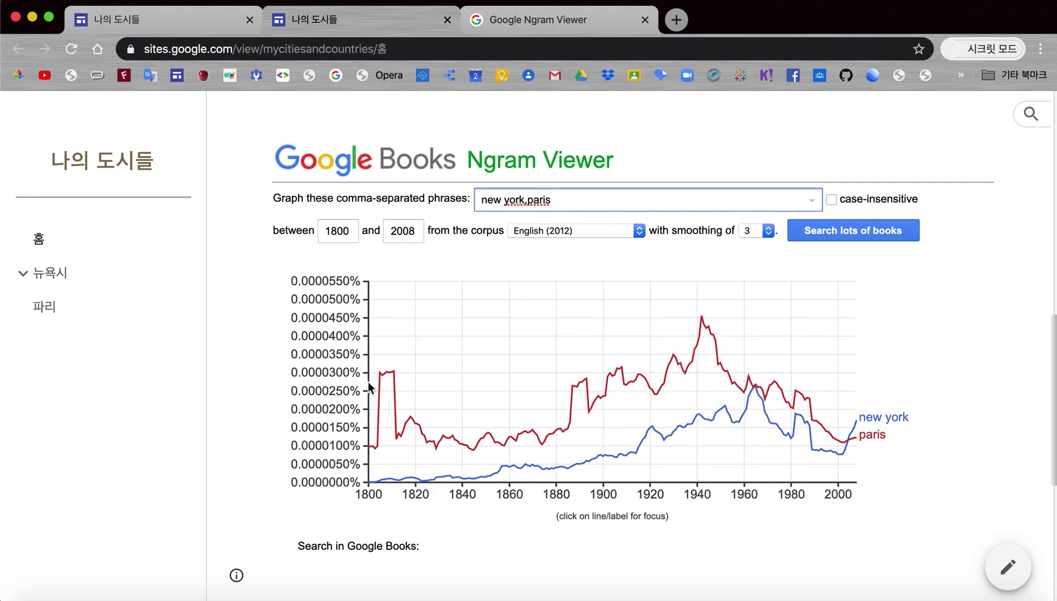
{"action": "scroll", "coordinate": [222, 431], "scroll_direction": "down", "scroll_amount": 6}
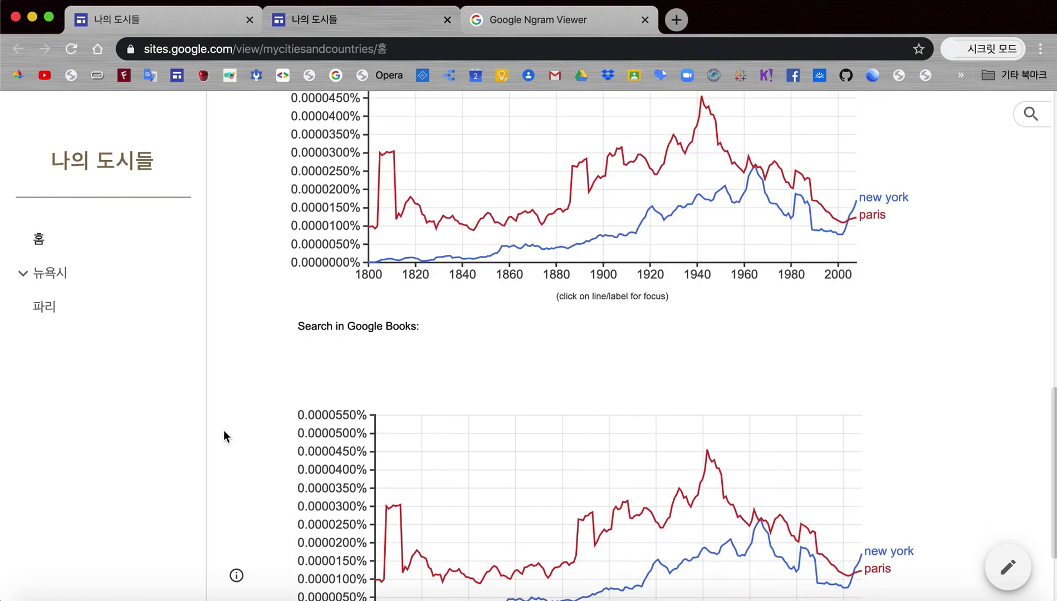
{"action": "scroll", "coordinate": [223, 431], "scroll_direction": "up", "scroll_amount": 4}
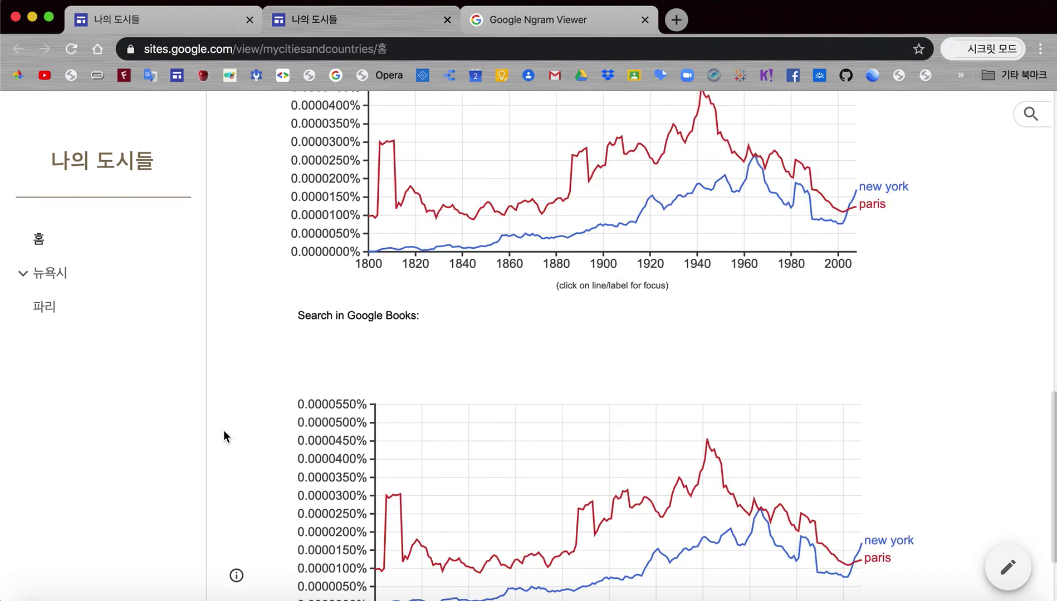
{"action": "scroll", "coordinate": [223, 435], "scroll_direction": "up", "scroll_amount": 2}
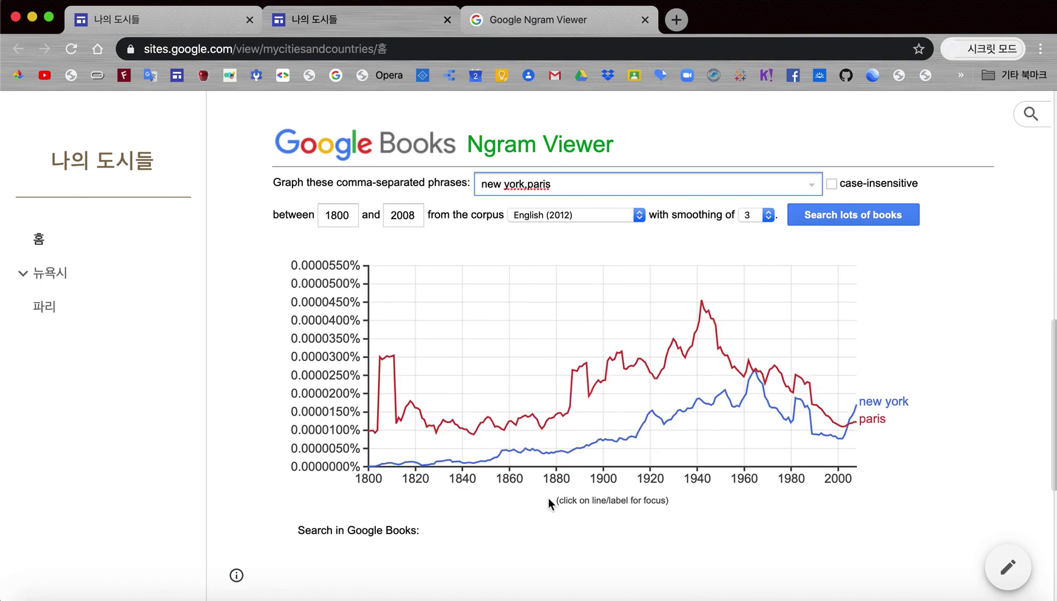
{"action": "scroll", "coordinate": [549, 504], "scroll_direction": "down", "scroll_amount": 5}
{"action": "scroll", "coordinate": [549, 503], "scroll_direction": "down", "scroll_amount": 4}
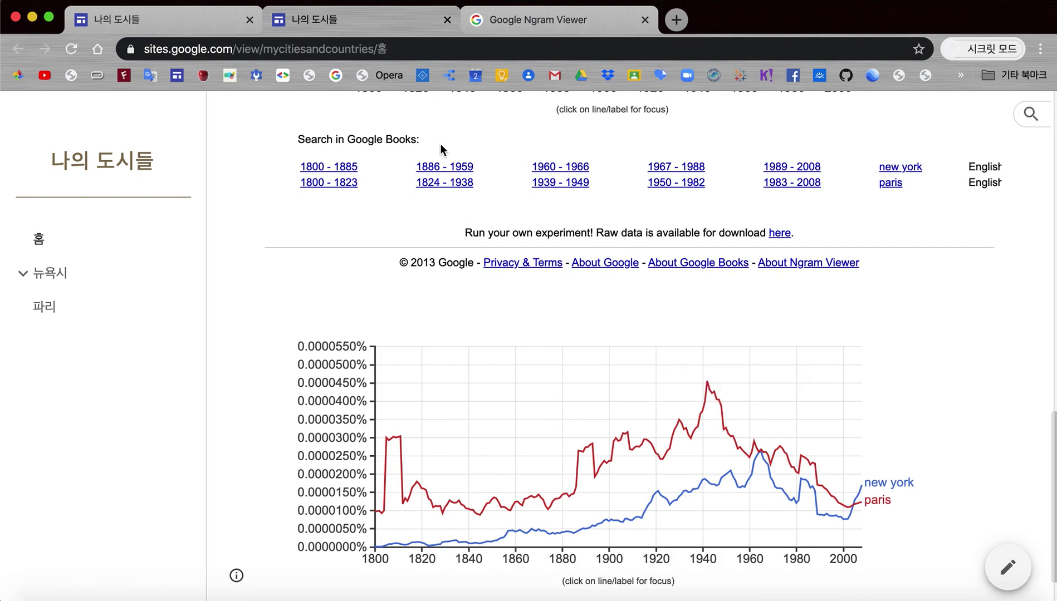
Switch back to the site editor and review the two embedded Ngram charts there
{"action": "left_click", "coordinate": [159, 16]}
{"action": "scroll", "coordinate": [470, 350], "scroll_direction": "down", "scroll_amount": 10}
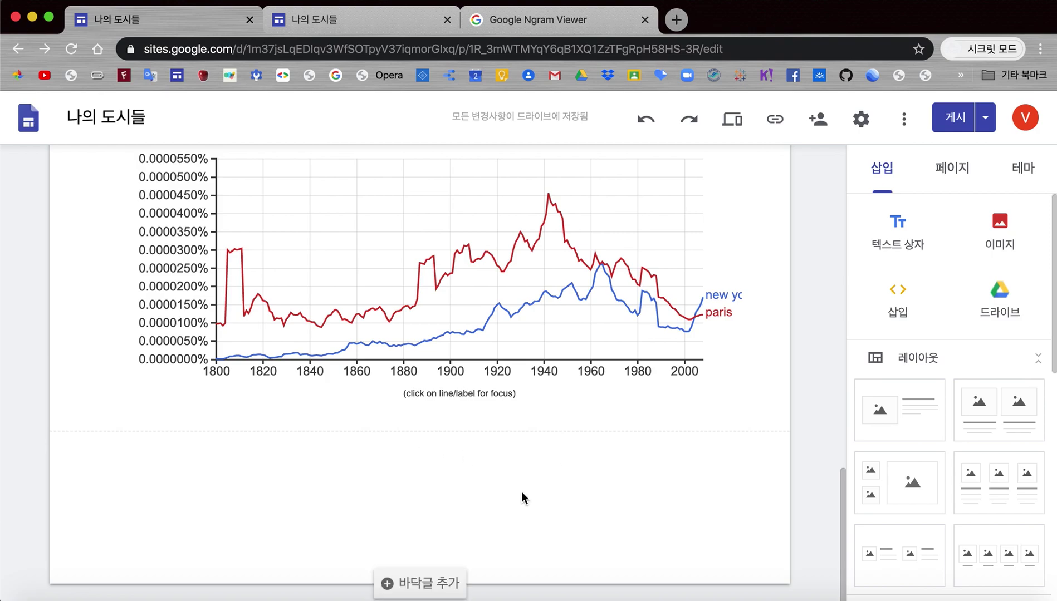
{"action": "key", "text": "ctrl+v"}
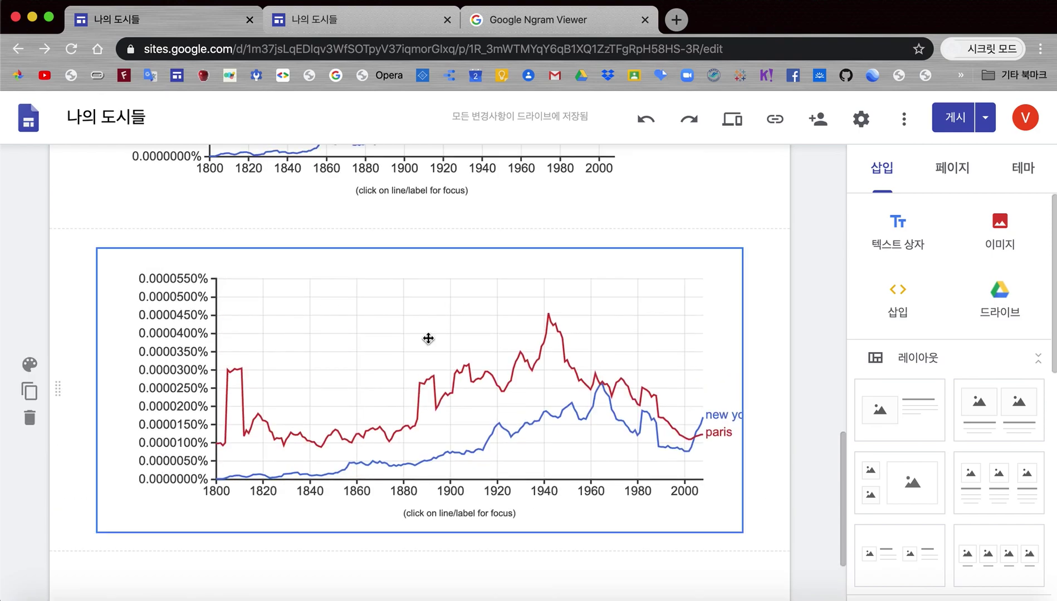
{"action": "scroll", "coordinate": [497, 310], "scroll_direction": "up", "scroll_amount": 6}
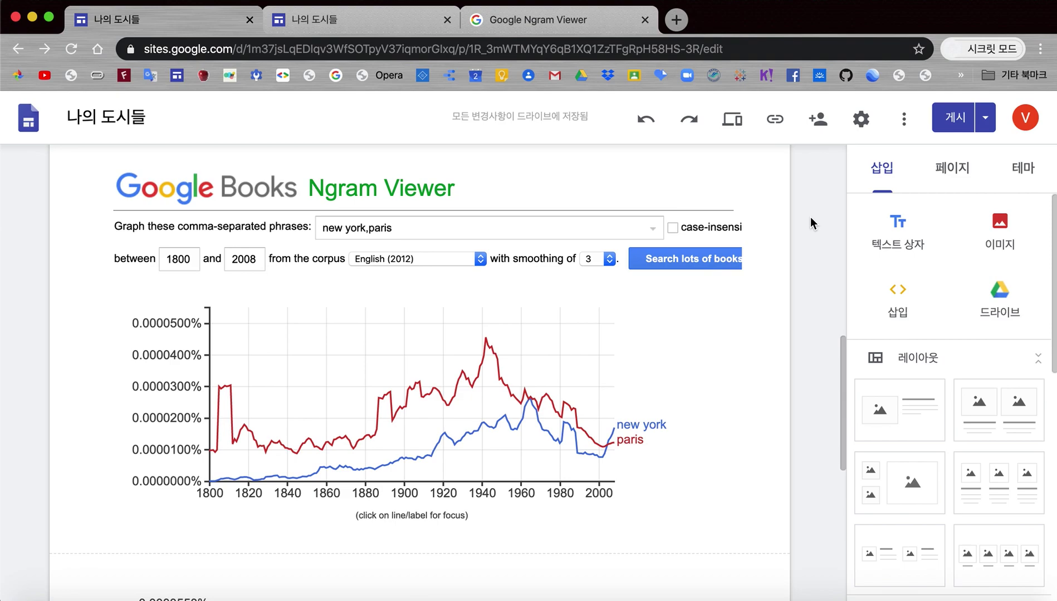
Search the web for 디지털인문 in a new browser tab and open the 한림대학교 디지털인문예술 Google Sites result
{"action": "left_click", "coordinate": [679, 21]}
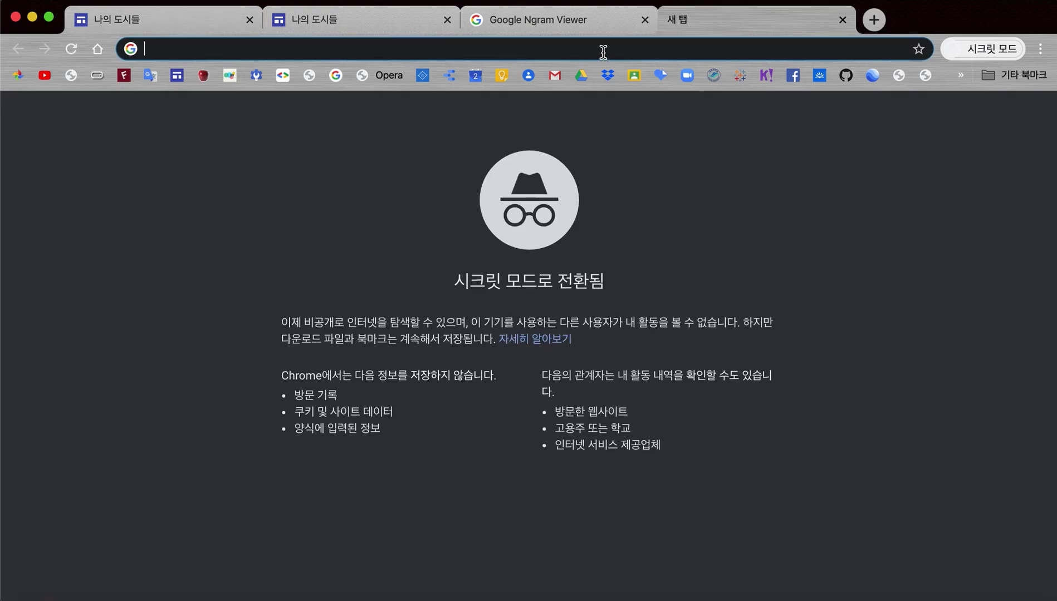
{"action": "type", "text": "e"}
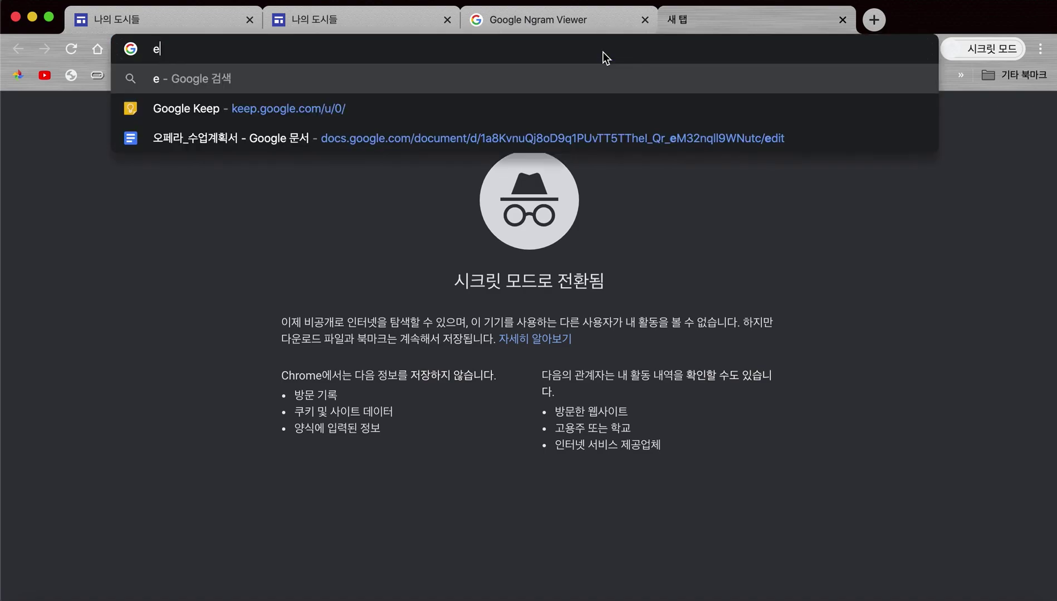
{"action": "key", "text": "BackSpace"}
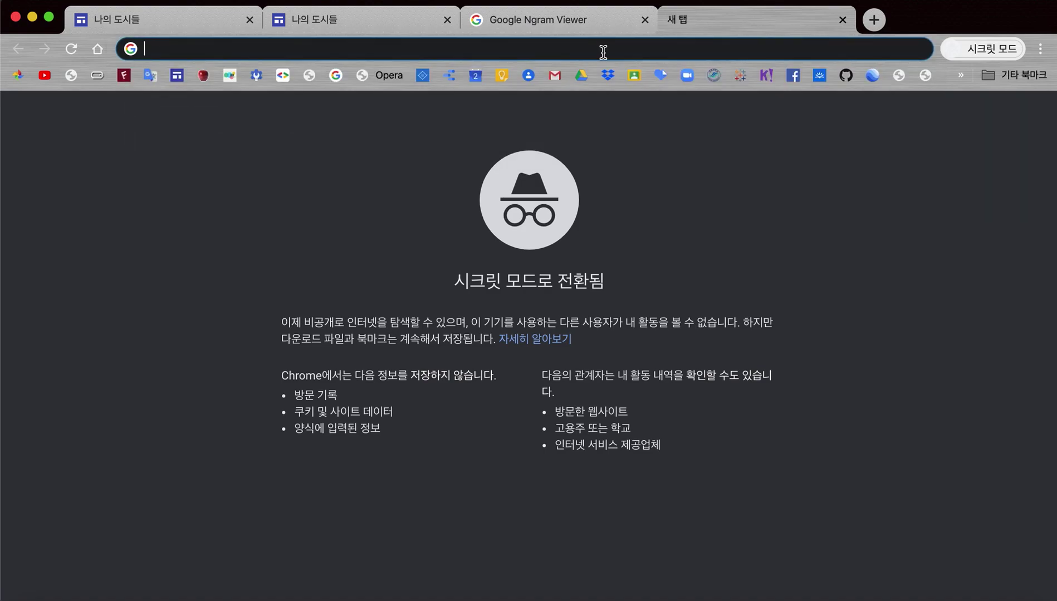
{"action": "type", "text": "디지"}
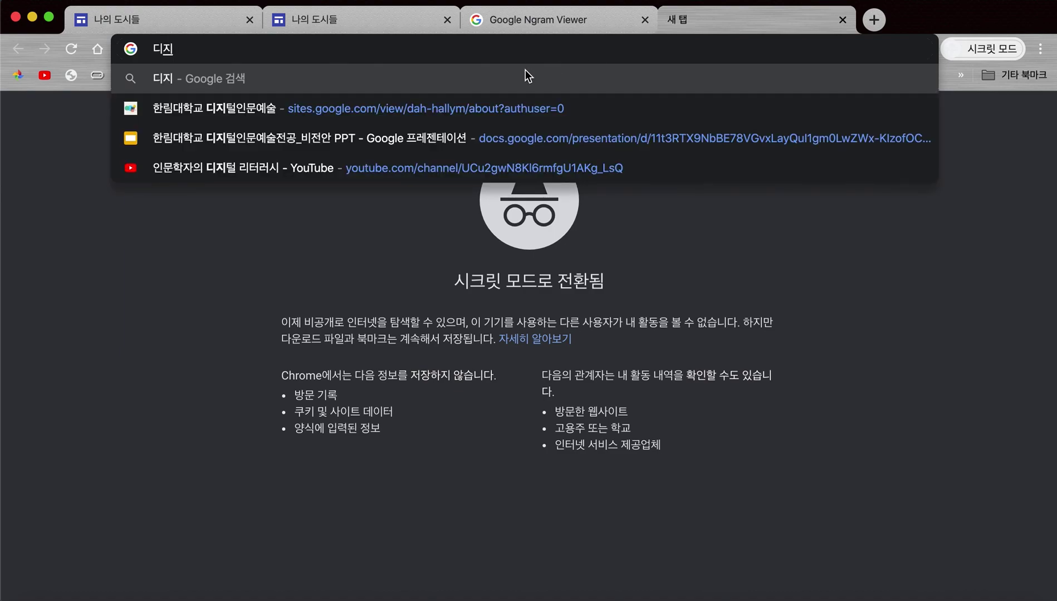
{"action": "type", "text": "털ㅇ"}
{"action": "type", "text": "인문"}
{"action": "key", "text": "Return"}
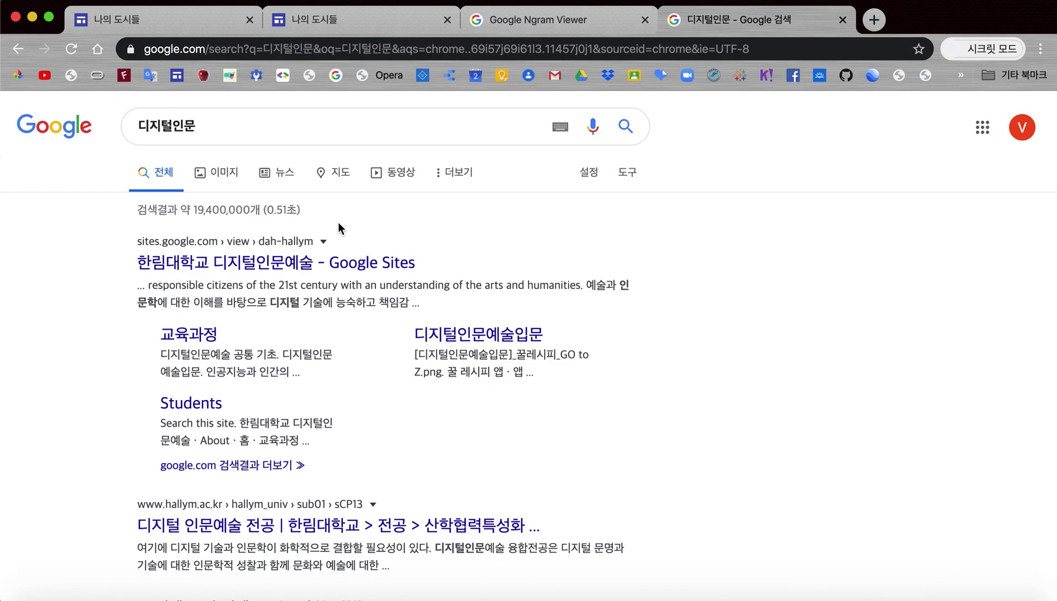
{"action": "left_click", "coordinate": [267, 273]}
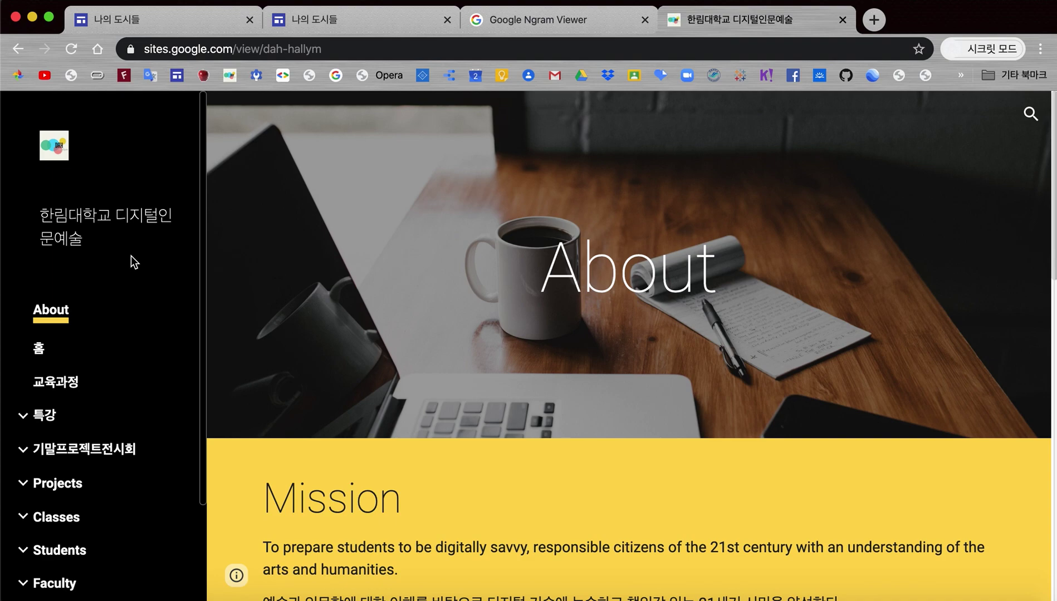
Open the site's Projects page and look through the project tools list down to the student project examples
{"action": "scroll", "coordinate": [136, 280], "scroll_direction": "down", "scroll_amount": 5}
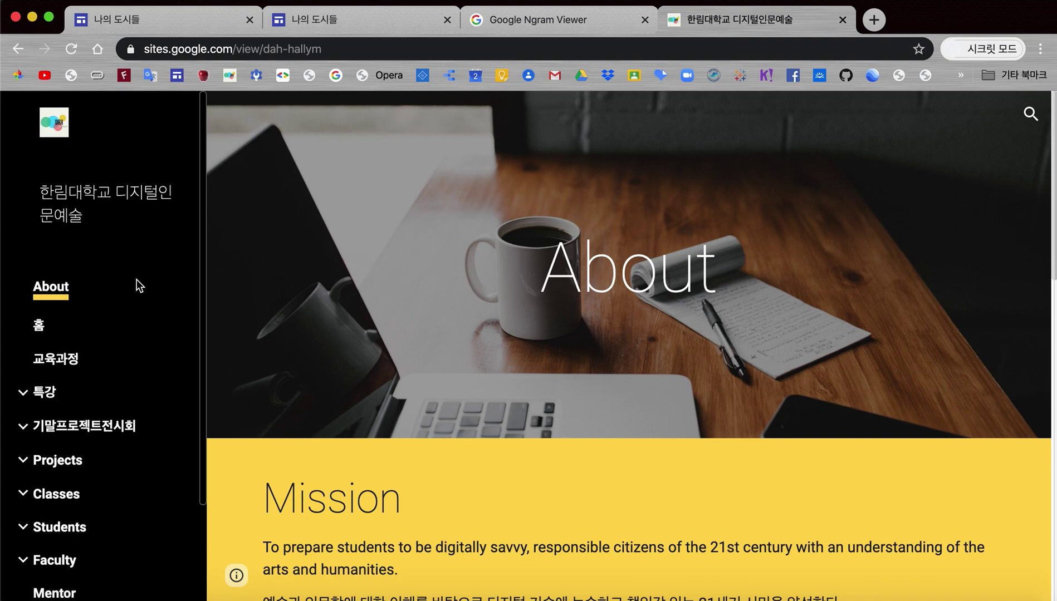
{"action": "scroll", "coordinate": [137, 280], "scroll_direction": "down", "scroll_amount": 1}
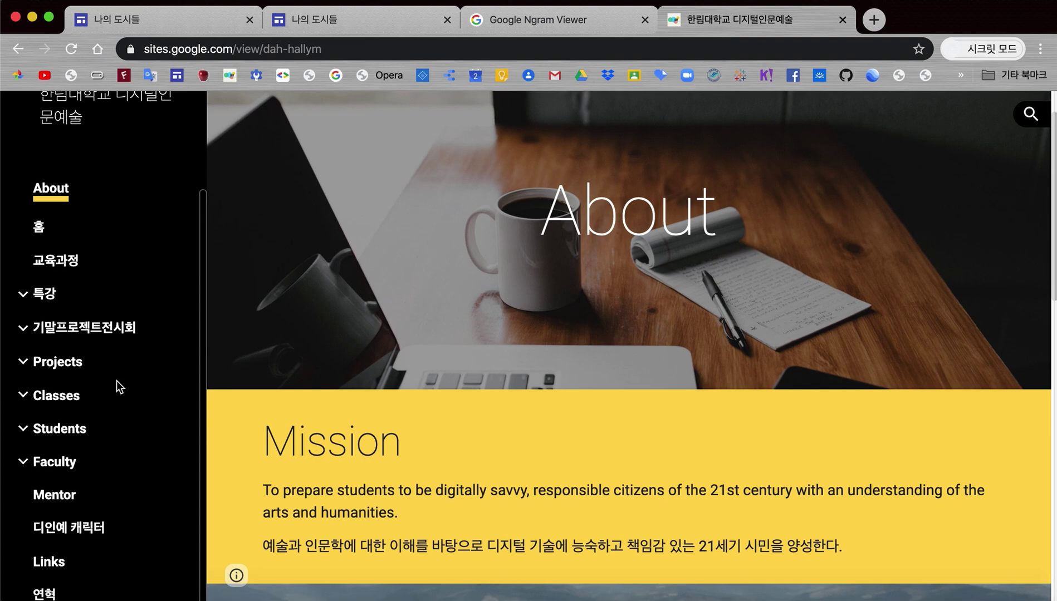
{"action": "left_click", "coordinate": [58, 368]}
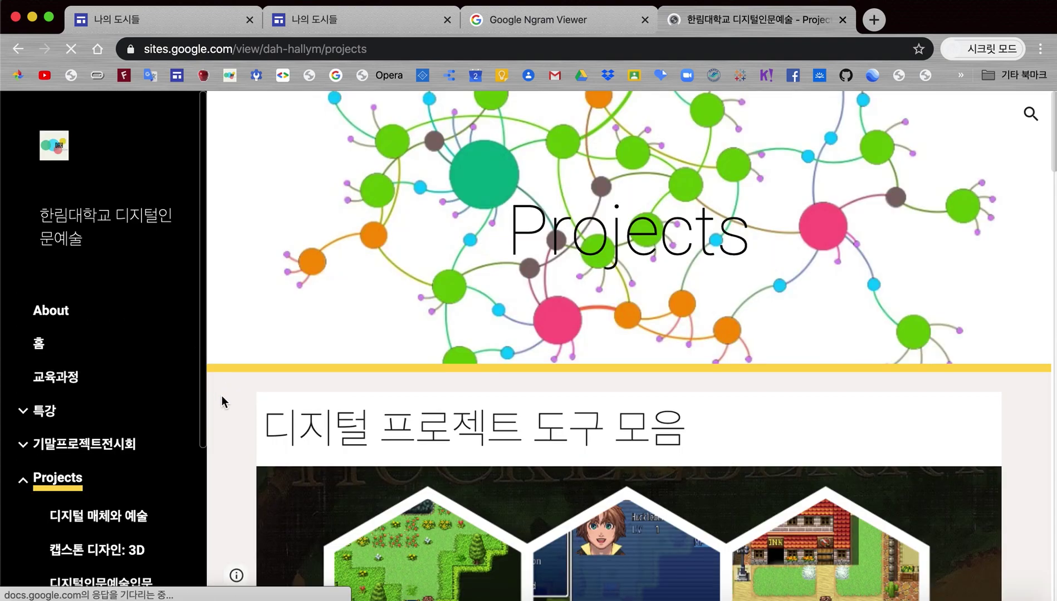
{"action": "scroll", "coordinate": [222, 402], "scroll_direction": "down", "scroll_amount": 3}
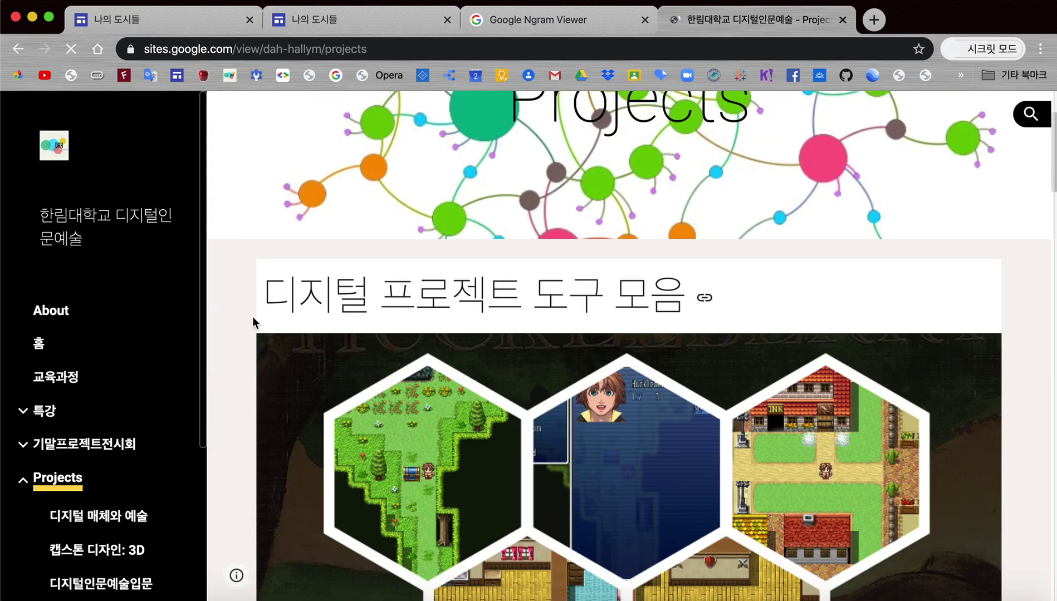
{"action": "scroll", "coordinate": [230, 391], "scroll_direction": "down", "scroll_amount": 10}
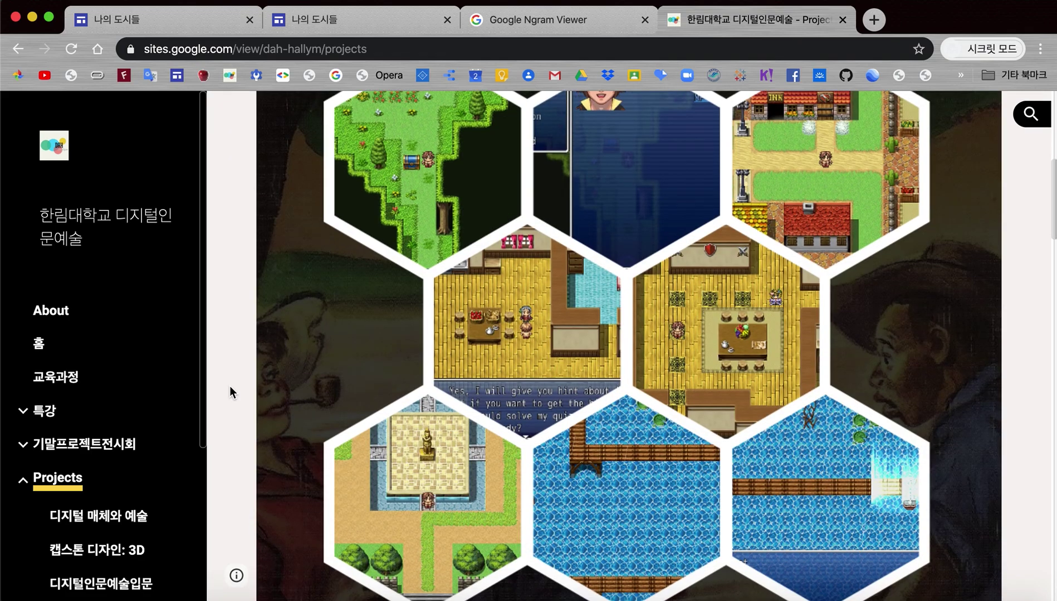
{"action": "scroll", "coordinate": [229, 390], "scroll_direction": "down", "scroll_amount": 5}
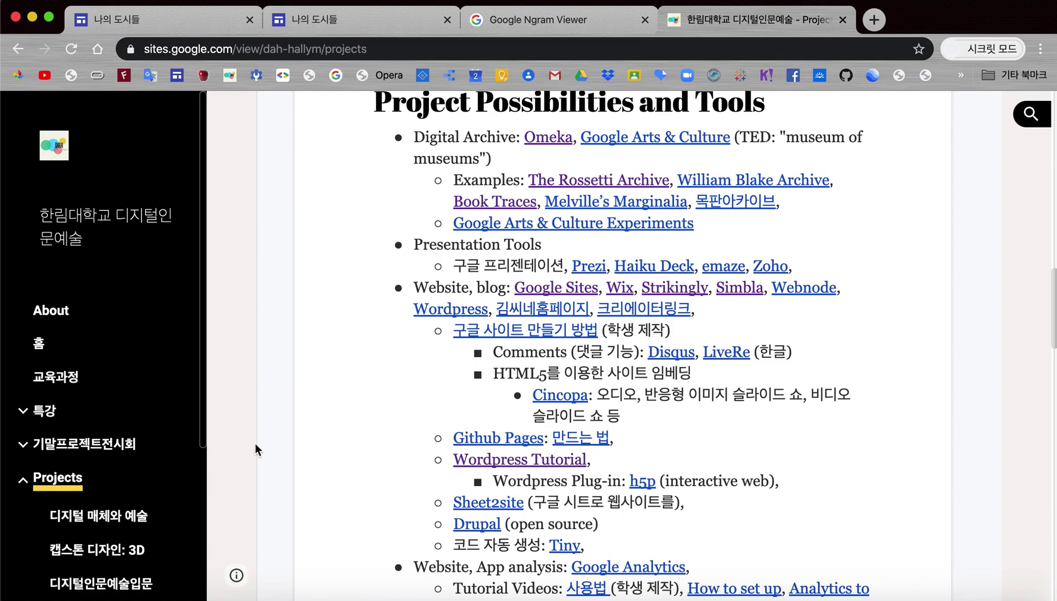
{"action": "scroll", "coordinate": [231, 457], "scroll_direction": "down", "scroll_amount": 10}
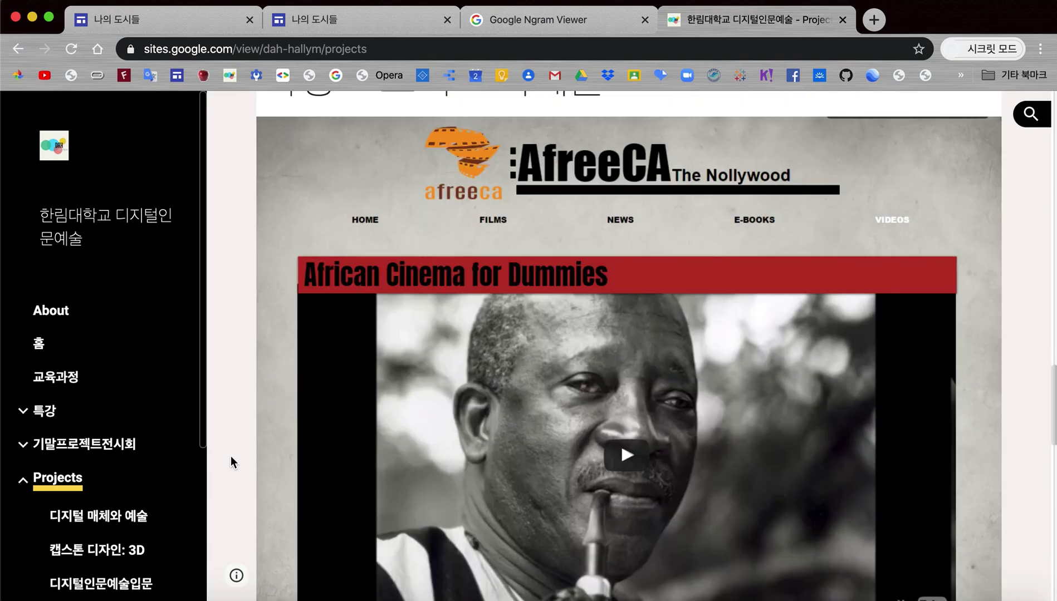
Review the student projects and the Best Project Examples list, and open the linked A Room of One's Own website
{"action": "scroll", "coordinate": [231, 462], "scroll_direction": "up", "scroll_amount": 3}
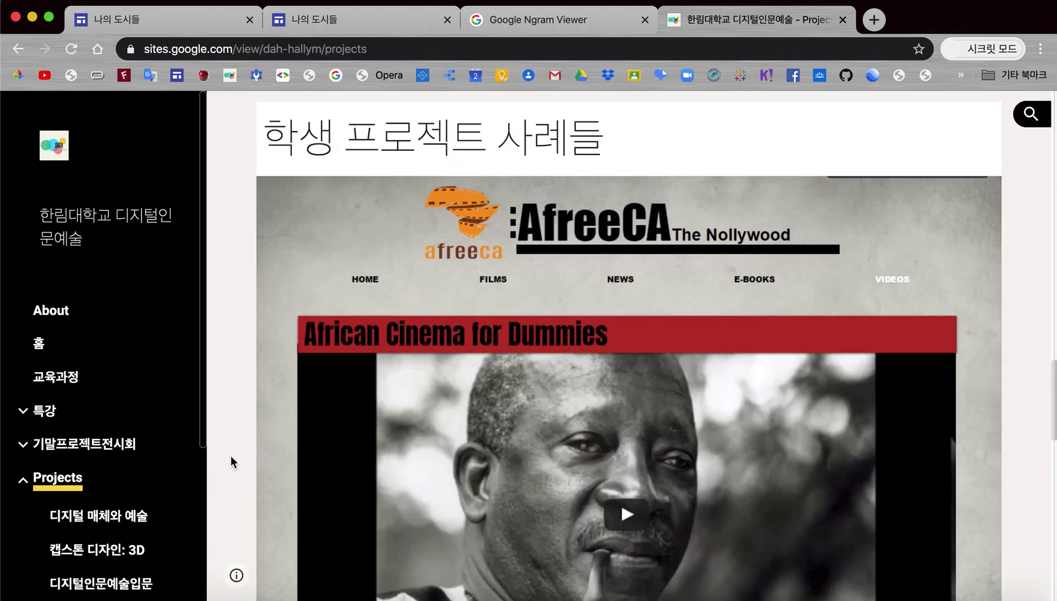
{"action": "scroll", "coordinate": [230, 462], "scroll_direction": "down", "scroll_amount": 10}
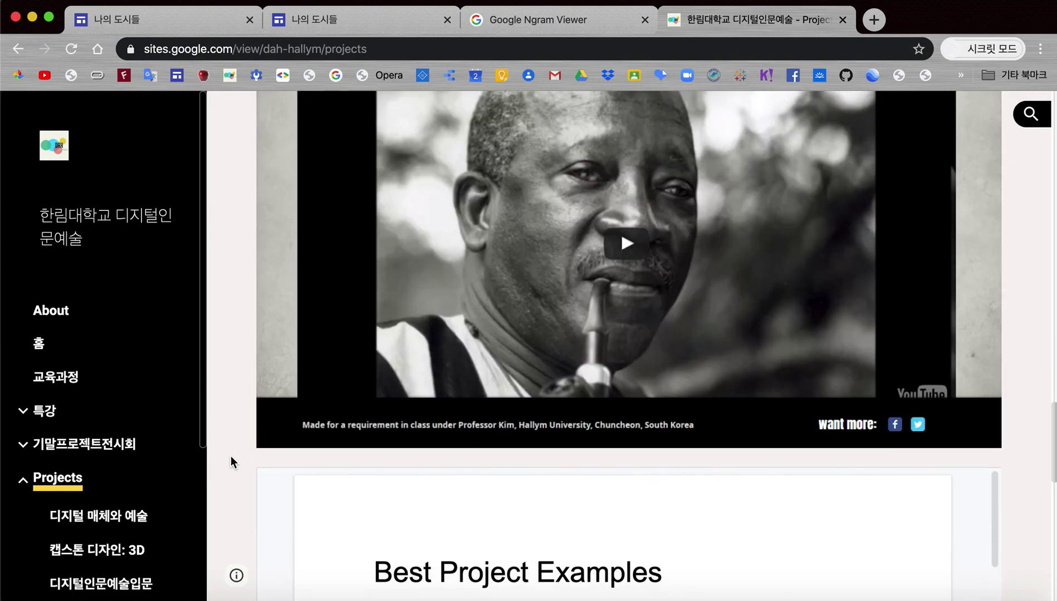
{"action": "scroll", "coordinate": [231, 458], "scroll_direction": "down", "scroll_amount": 2}
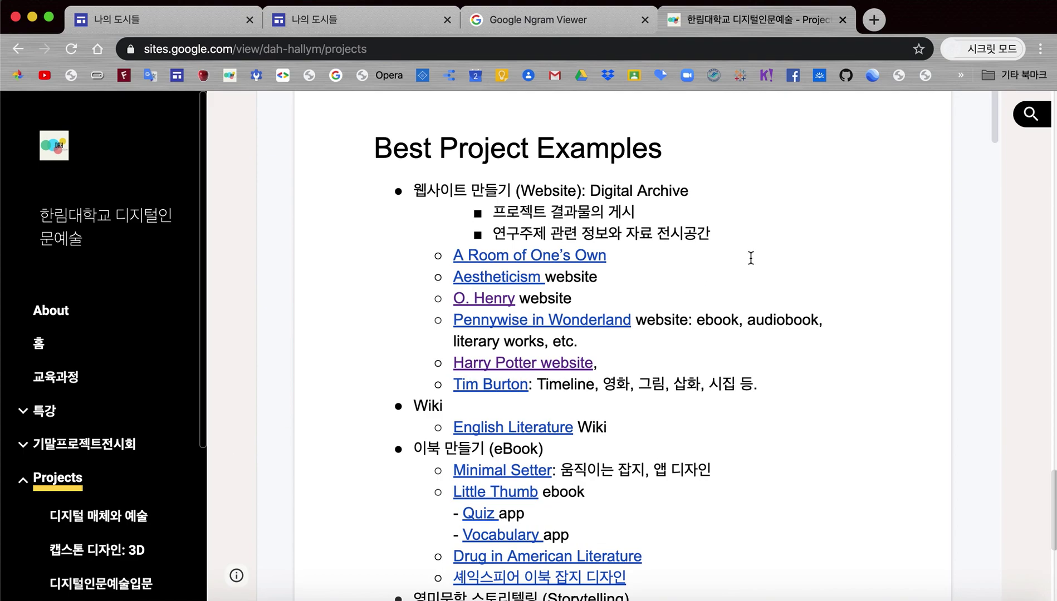
{"action": "scroll", "coordinate": [777, 204], "scroll_direction": "up", "scroll_amount": 5}
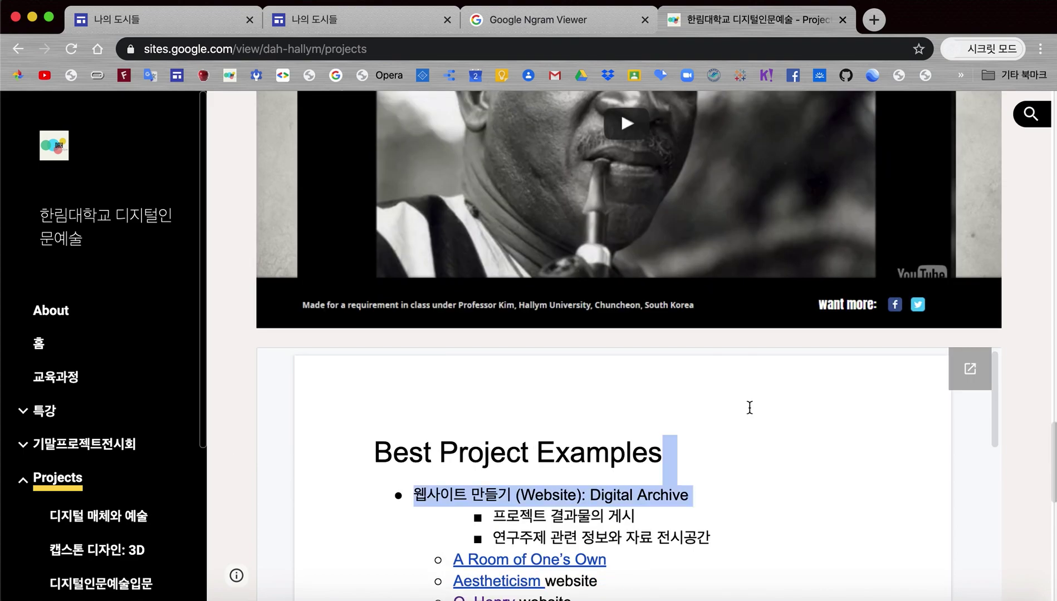
{"action": "scroll", "coordinate": [749, 408], "scroll_direction": "down", "scroll_amount": 3}
{"action": "scroll", "coordinate": [750, 408], "scroll_direction": "up", "scroll_amount": 2}
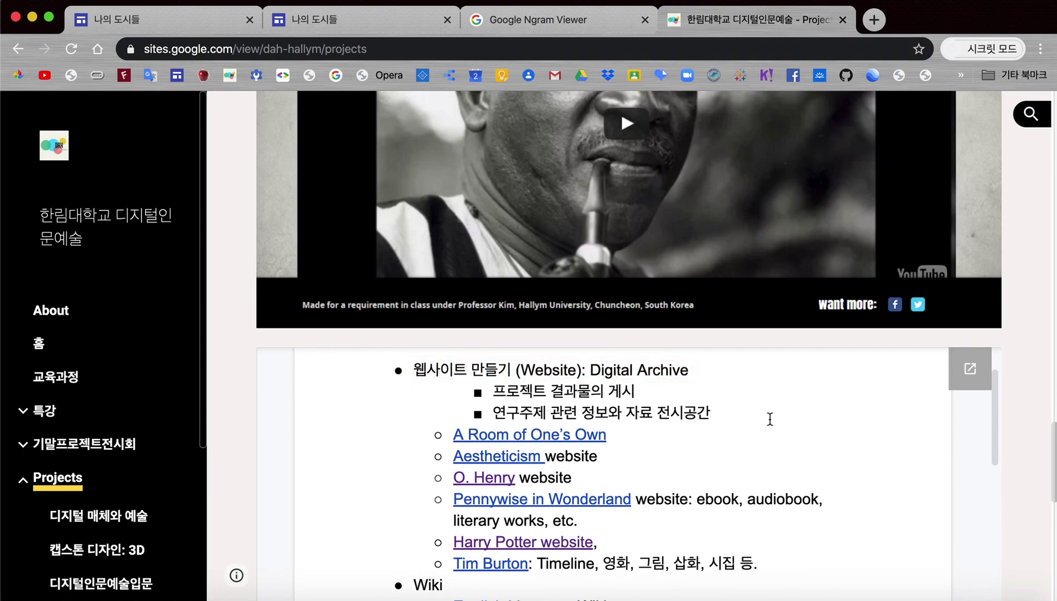
{"action": "scroll", "coordinate": [770, 418], "scroll_direction": "down", "scroll_amount": 3}
{"action": "scroll", "coordinate": [770, 419], "scroll_direction": "up", "scroll_amount": 2}
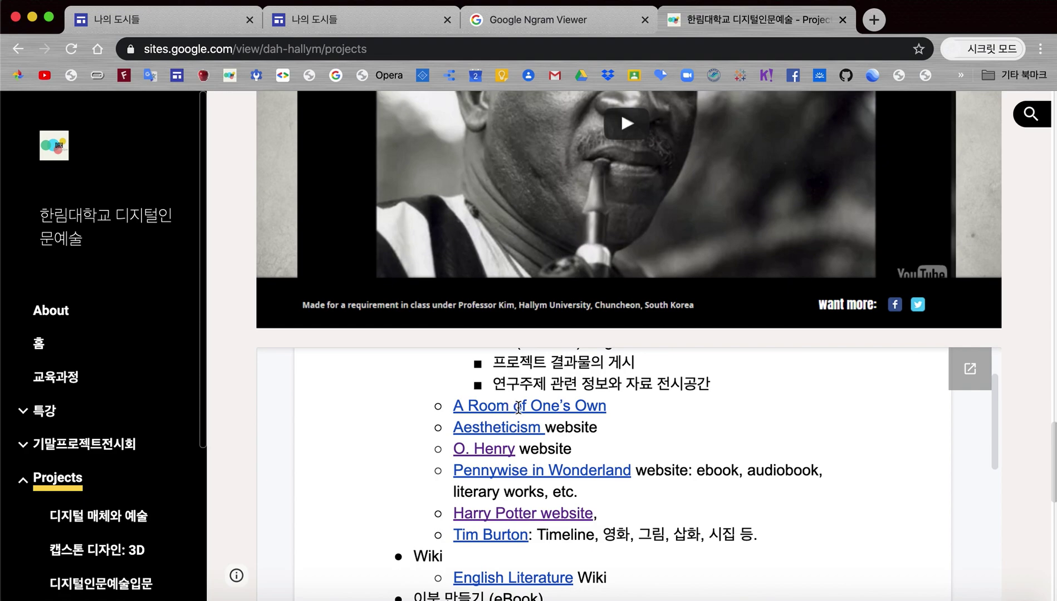
{"action": "mouse_move", "coordinate": [518, 409]}
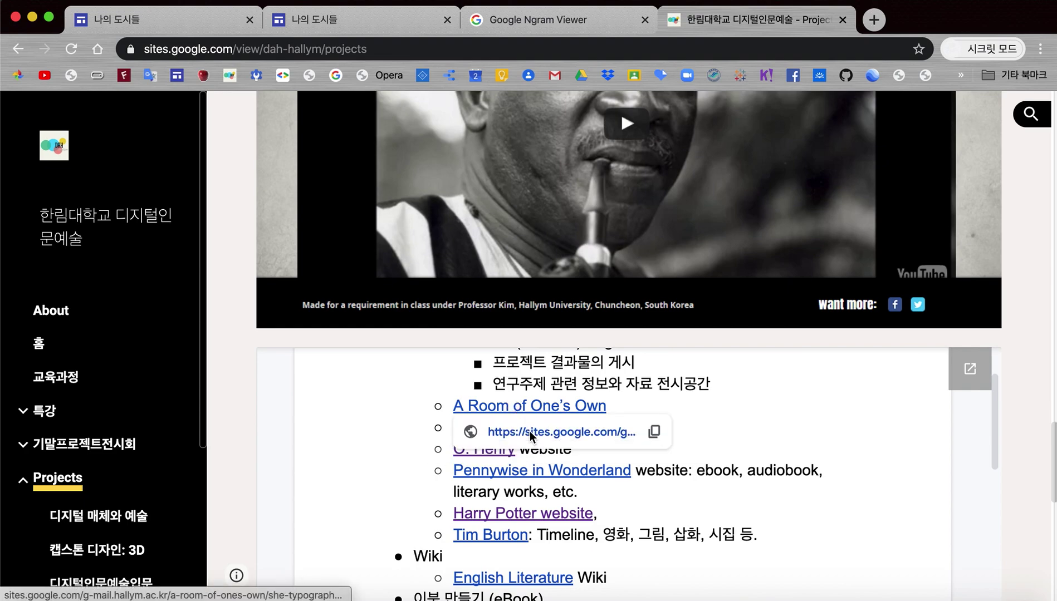
{"action": "left_click", "coordinate": [529, 431]}
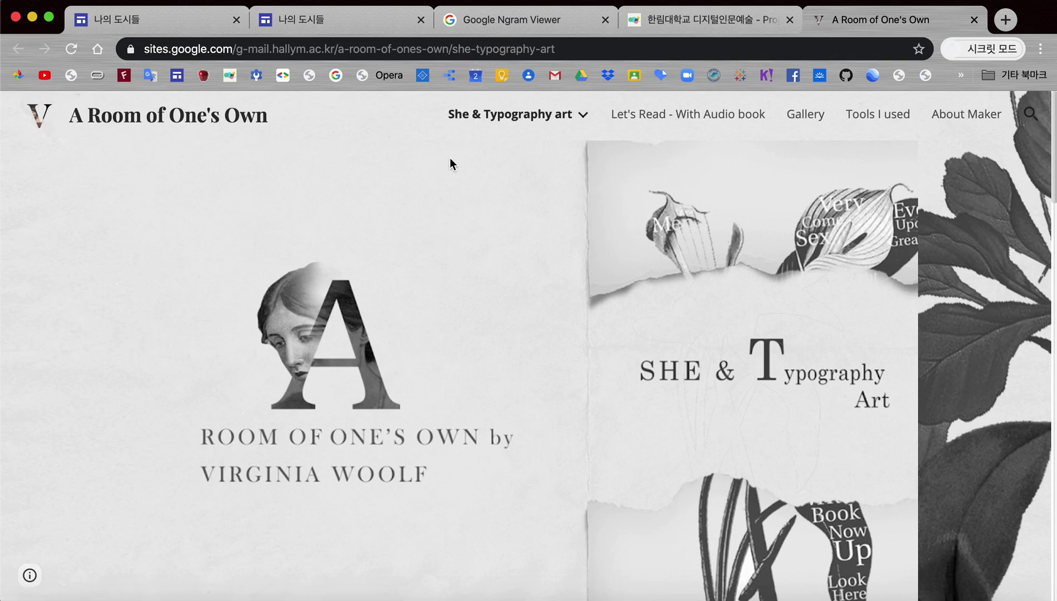
Look over the A Room of One's Own home page, and open and read its Virginia Woolf & Typography subpage
{"action": "scroll", "coordinate": [518, 208], "scroll_direction": "down", "scroll_amount": 10}
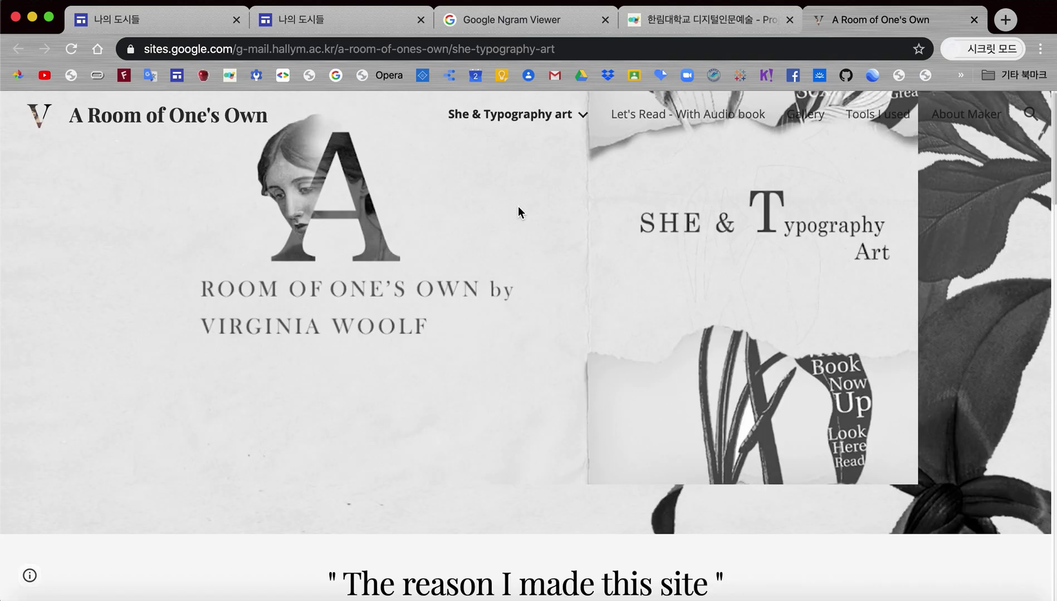
{"action": "scroll", "coordinate": [518, 207], "scroll_direction": "up", "scroll_amount": 8}
{"action": "scroll", "coordinate": [518, 212], "scroll_direction": "up", "scroll_amount": 3}
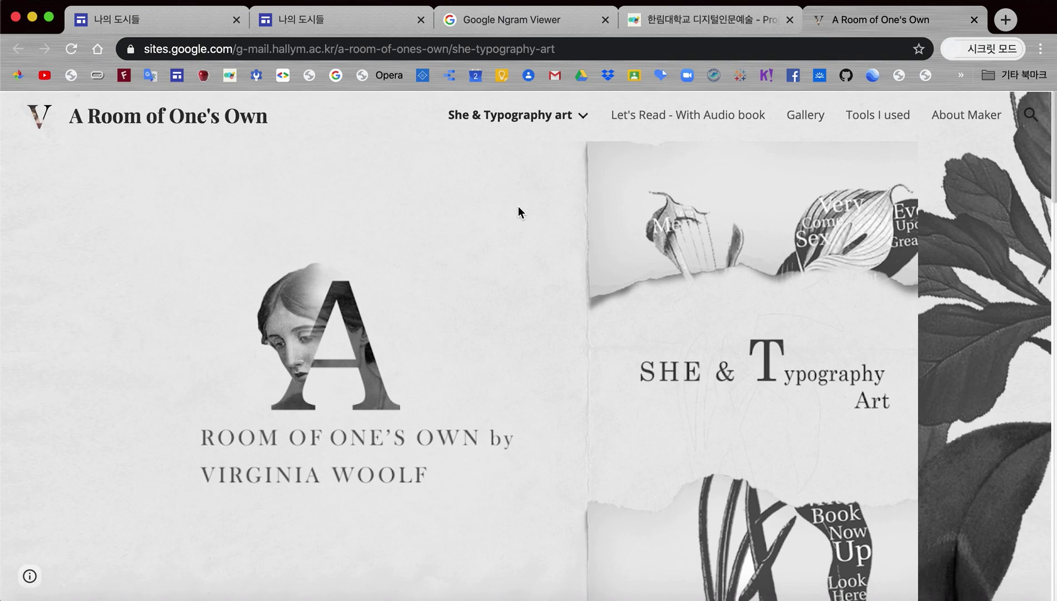
{"action": "mouse_move", "coordinate": [508, 114]}
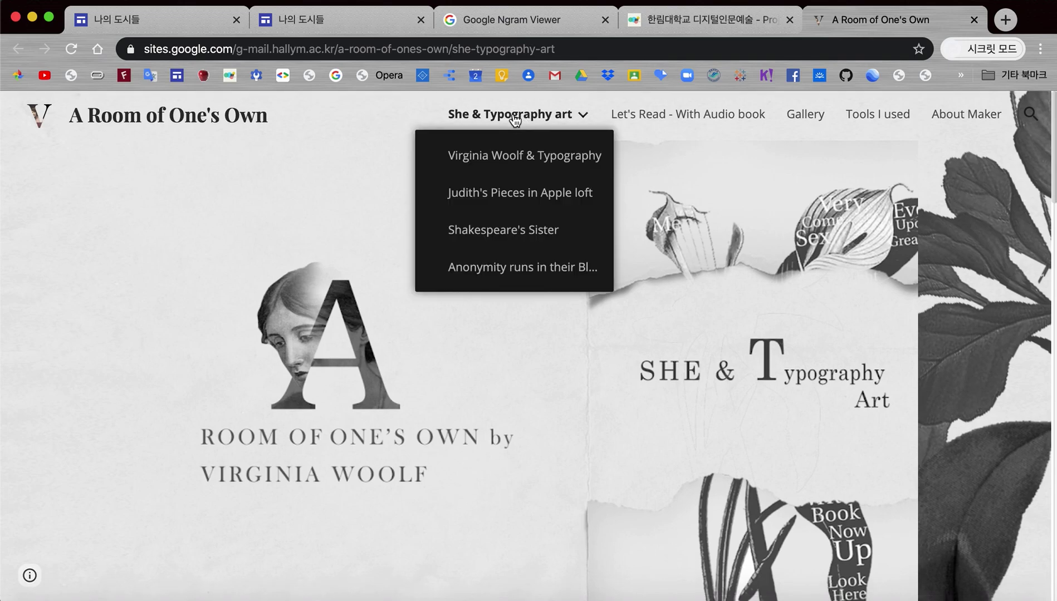
{"action": "left_click", "coordinate": [510, 158]}
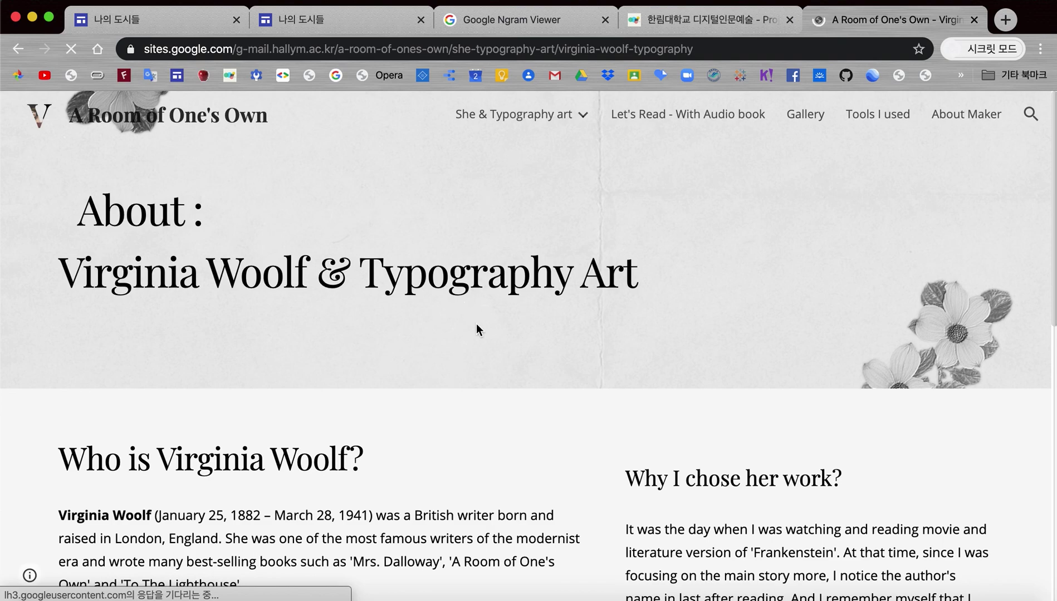
{"action": "scroll", "coordinate": [477, 324], "scroll_direction": "down", "scroll_amount": 7}
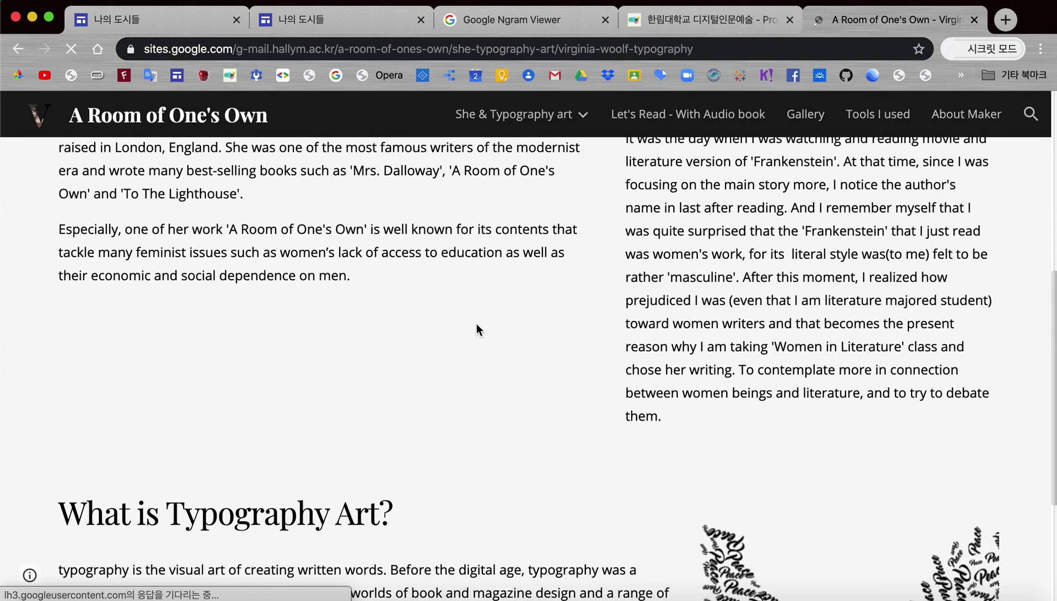
{"action": "scroll", "coordinate": [477, 325], "scroll_direction": "up", "scroll_amount": 15}
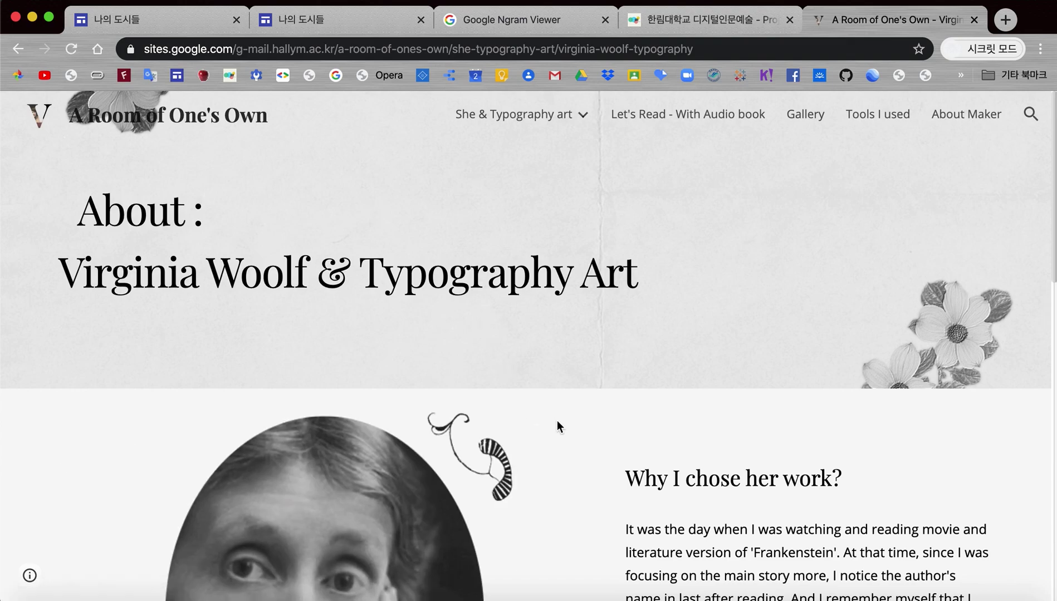
{"action": "scroll", "coordinate": [556, 424], "scroll_direction": "down", "scroll_amount": 5}
{"action": "scroll", "coordinate": [557, 426], "scroll_direction": "down", "scroll_amount": 2}
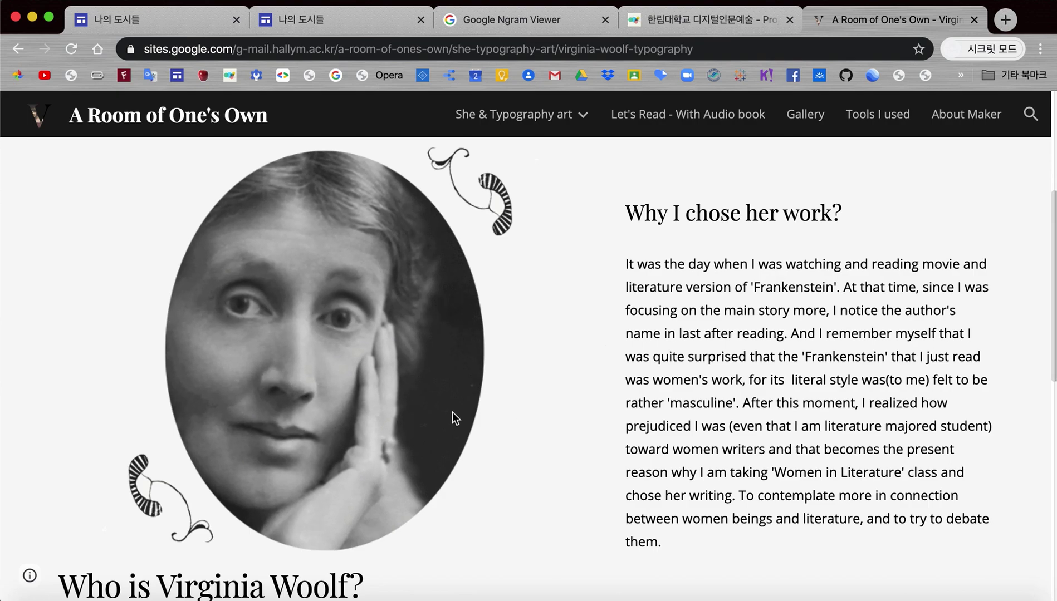
Open the Judith's Pieces in Apple loft subpage and examine its embedded word cloud
{"action": "mouse_move", "coordinate": [509, 112]}
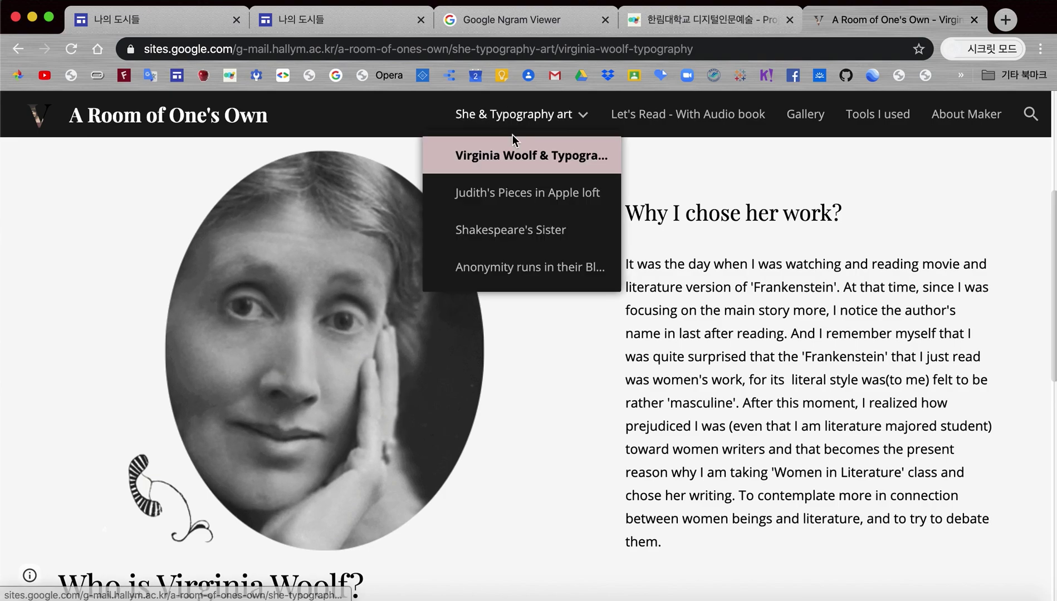
{"action": "left_click", "coordinate": [516, 202]}
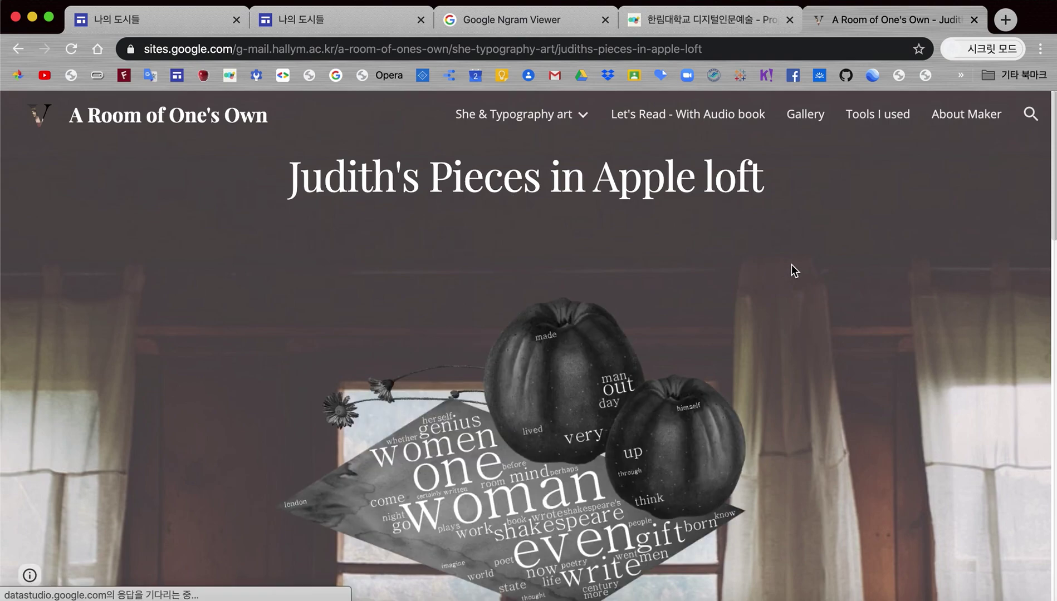
{"action": "scroll", "coordinate": [792, 264], "scroll_direction": "left", "scroll_amount": 5}
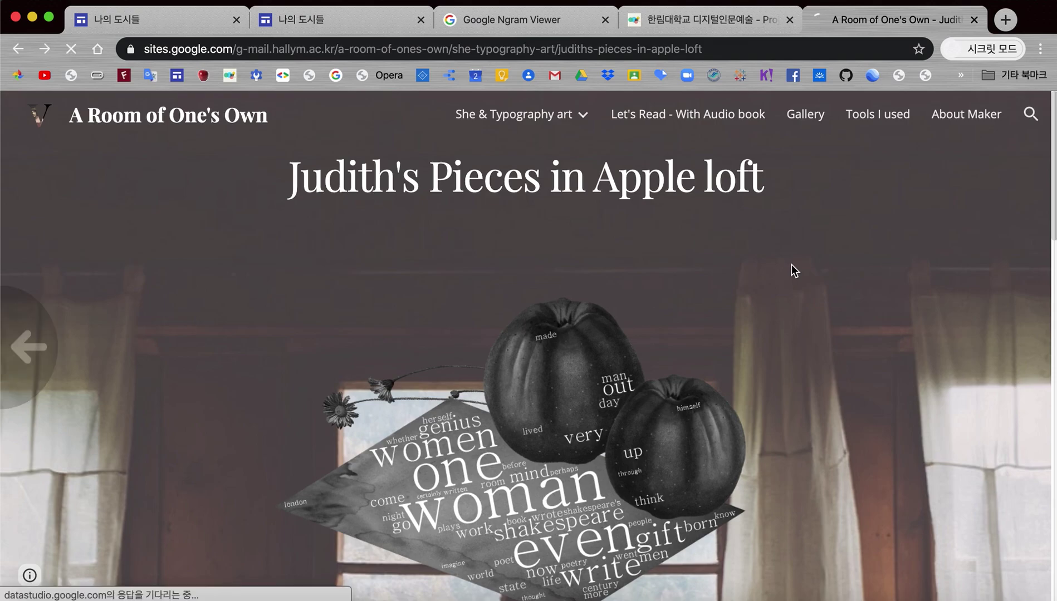
{"action": "scroll", "coordinate": [882, 337], "scroll_direction": "down", "scroll_amount": 2}
{"action": "scroll", "coordinate": [652, 352], "scroll_direction": "right", "scroll_amount": 3}
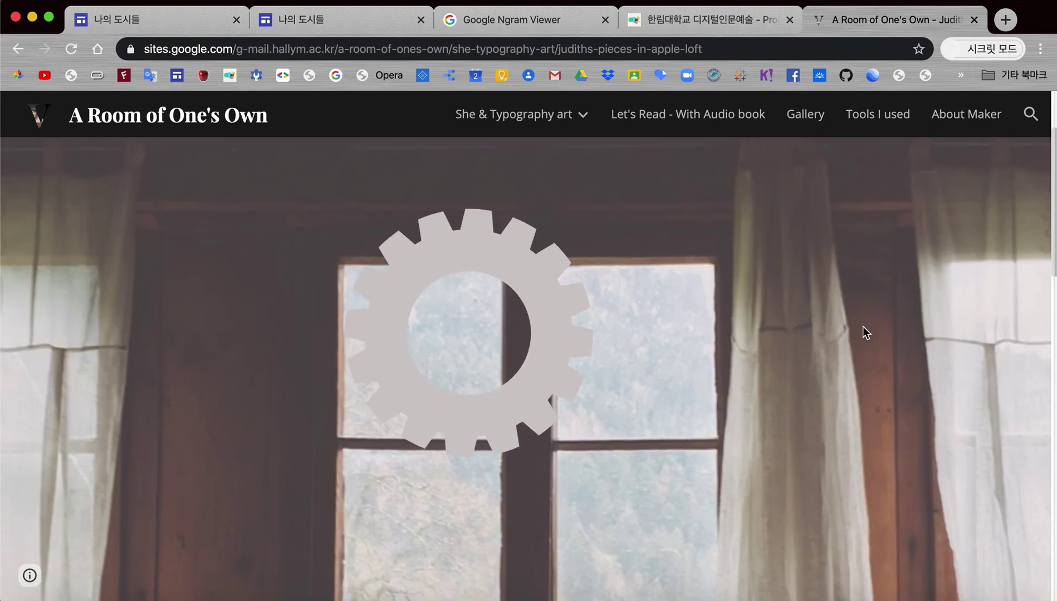
{"action": "scroll", "coordinate": [863, 333], "scroll_direction": "down", "scroll_amount": 1}
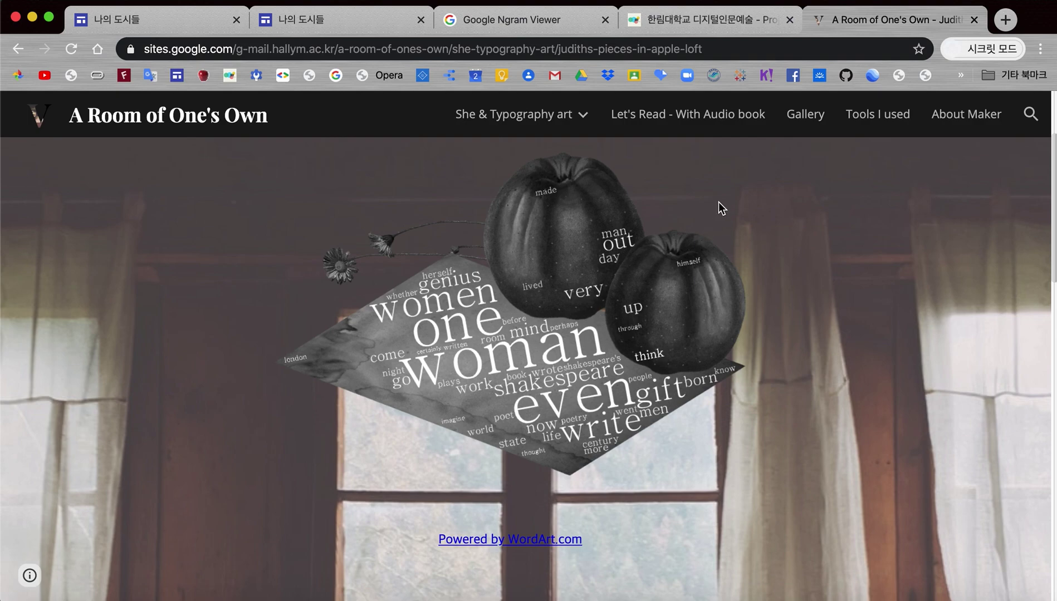
Open the Let's Read - With Audio book page and turn the embedded flipbook past its cover
{"action": "mouse_move", "coordinate": [568, 127]}
{"action": "left_click", "coordinate": [675, 115]}
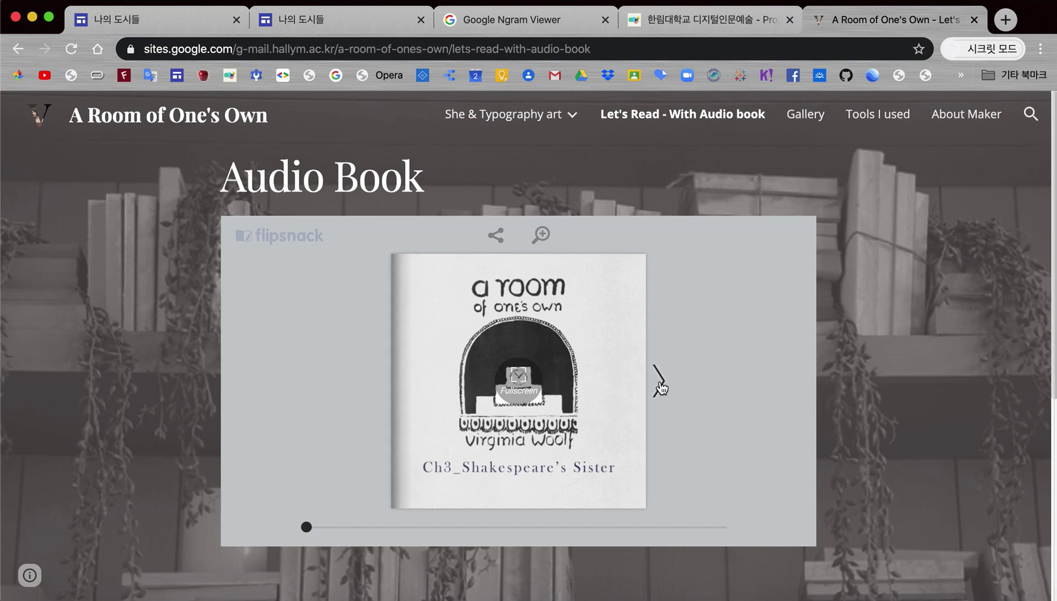
{"action": "left_click", "coordinate": [660, 384]}
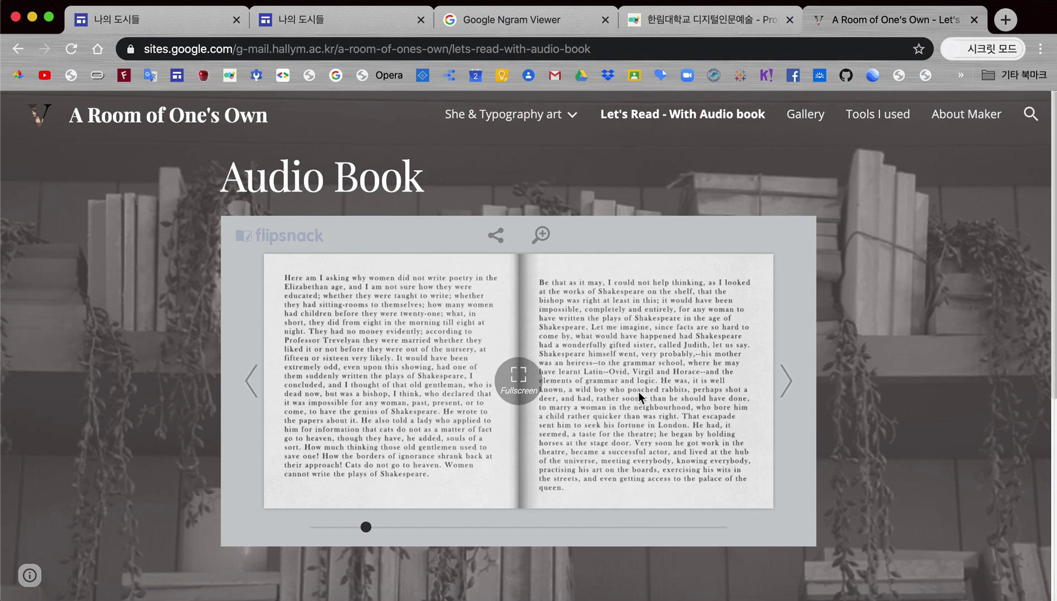
Turn the embedded flipbook to its next spread, and open the linked Flipsnack site to read its PDF to HTML5 conversion steps
{"action": "left_click", "coordinate": [790, 385]}
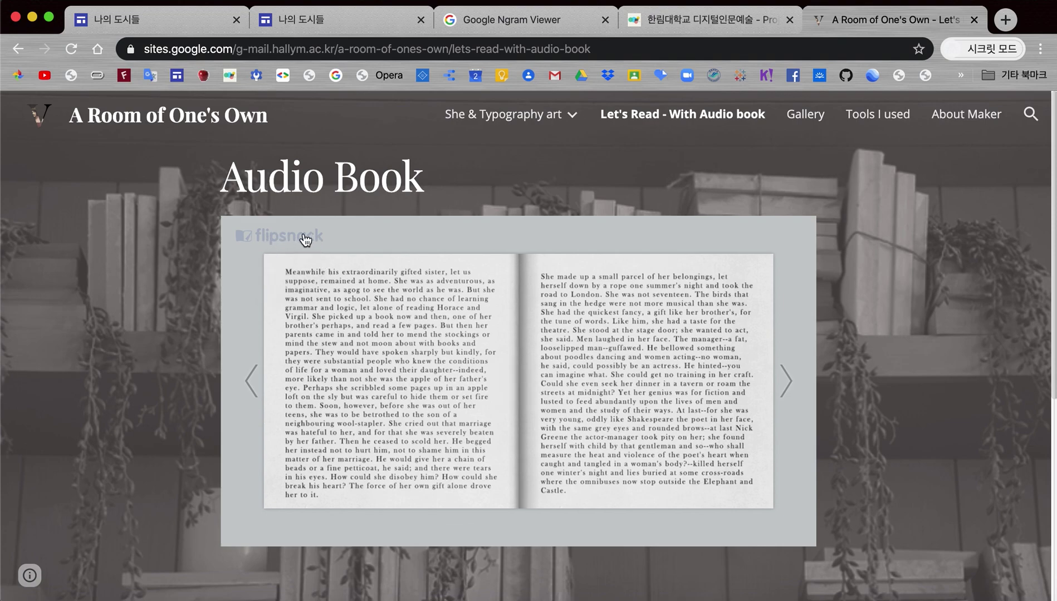
{"action": "left_click", "coordinate": [275, 243]}
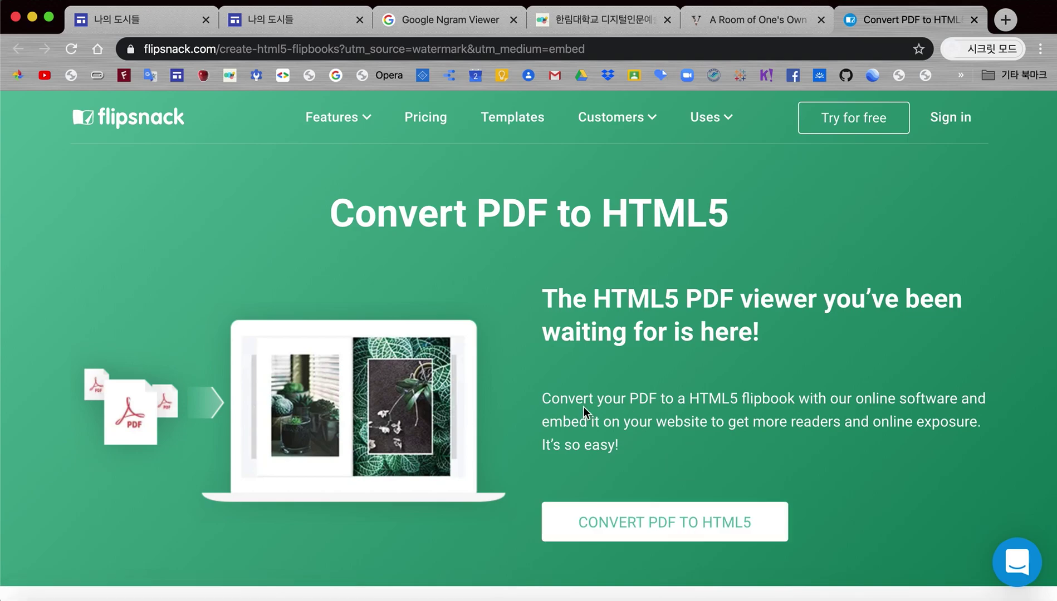
{"action": "scroll", "coordinate": [584, 407], "scroll_direction": "down", "scroll_amount": 7}
{"action": "scroll", "coordinate": [583, 406], "scroll_direction": "down", "scroll_amount": 8}
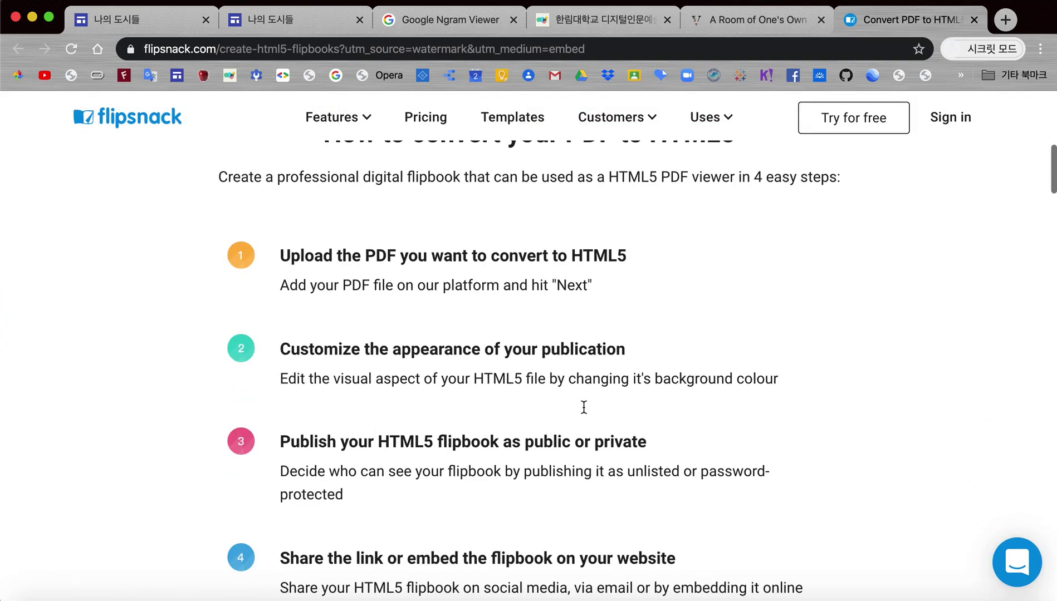
{"action": "scroll", "coordinate": [583, 407], "scroll_direction": "down", "scroll_amount": 7}
{"action": "scroll", "coordinate": [583, 406], "scroll_direction": "up", "scroll_amount": 20}
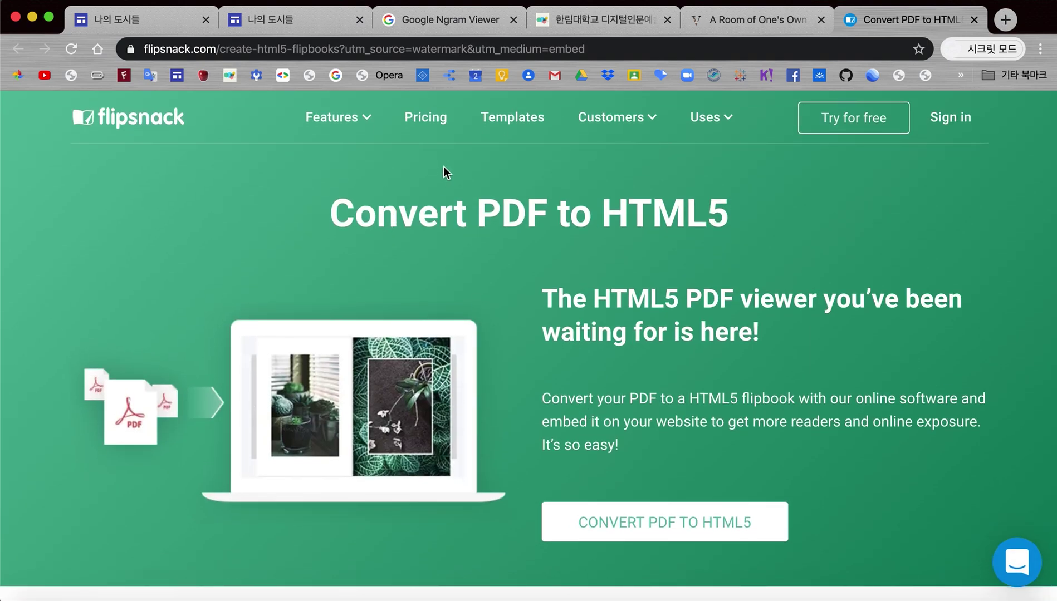
Open Flipsnack's Sharing options feature page and examine its example of embedding a catalog with embed code
{"action": "mouse_move", "coordinate": [343, 126]}
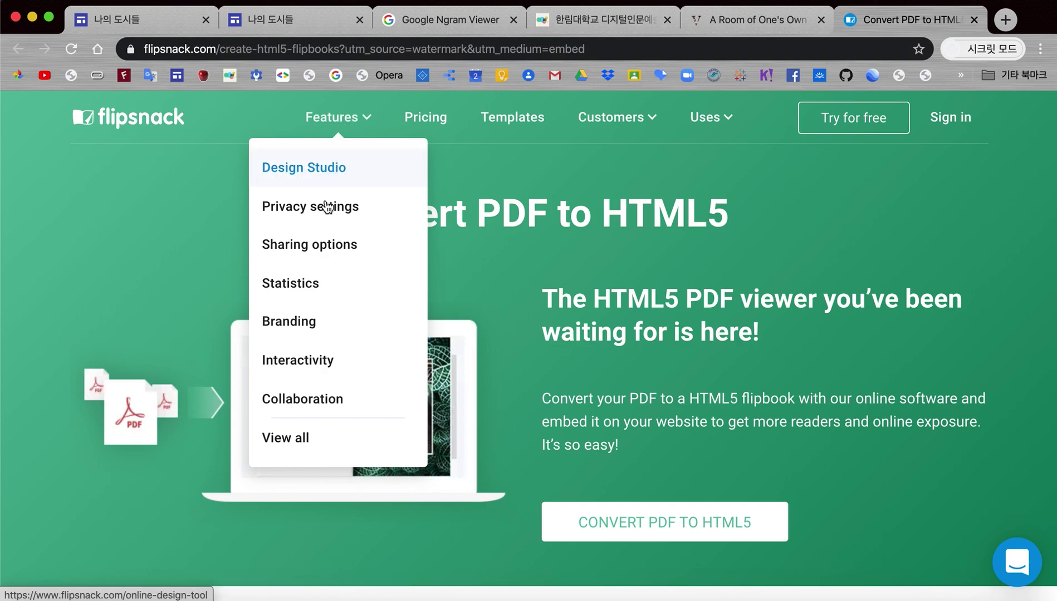
{"action": "left_click", "coordinate": [326, 252]}
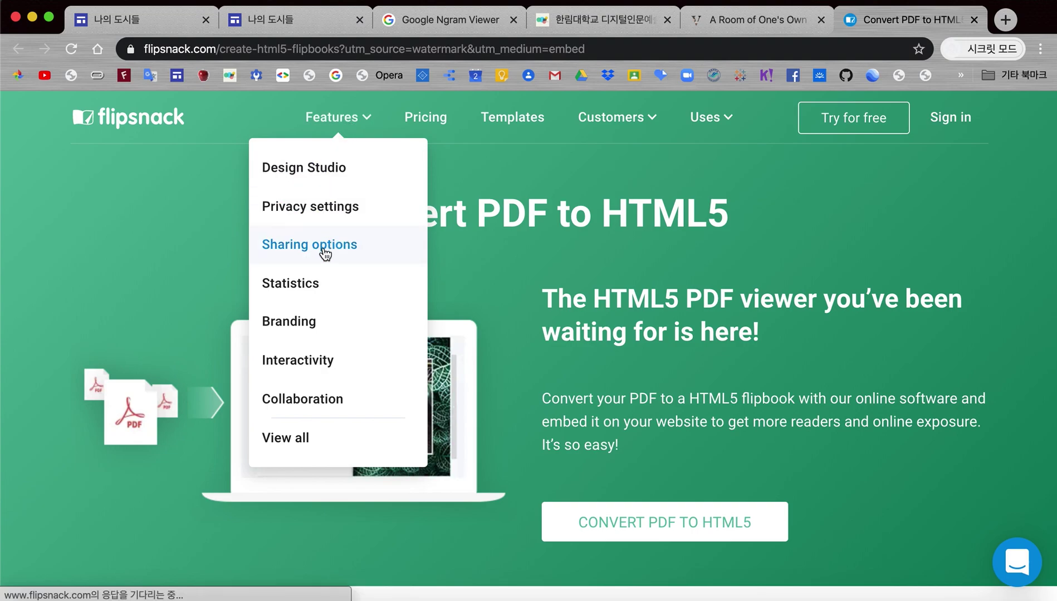
{"action": "scroll", "coordinate": [325, 254], "scroll_direction": "down", "scroll_amount": 5}
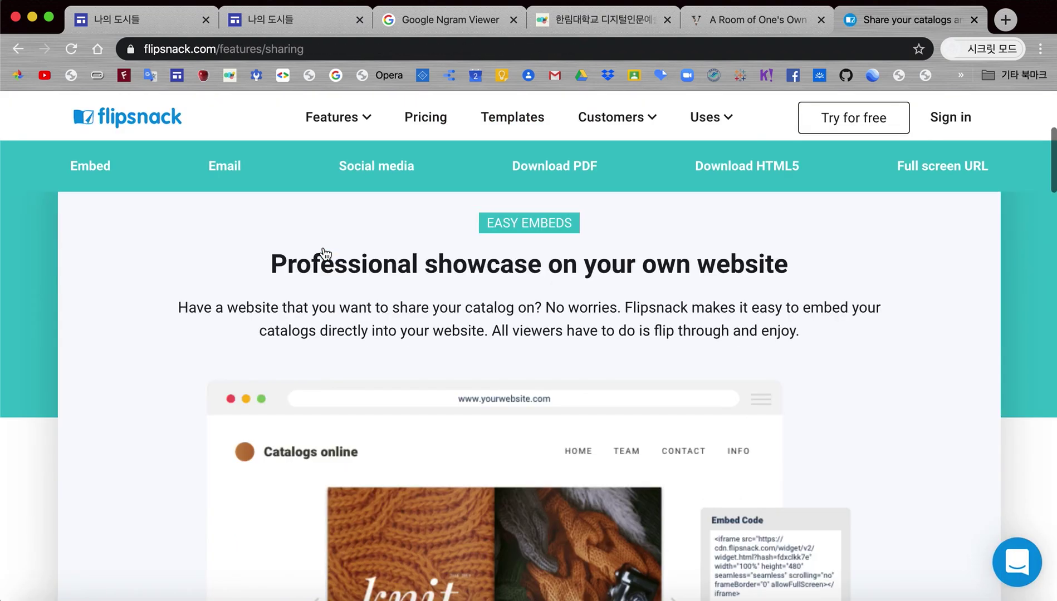
{"action": "scroll", "coordinate": [326, 253], "scroll_direction": "down", "scroll_amount": 2}
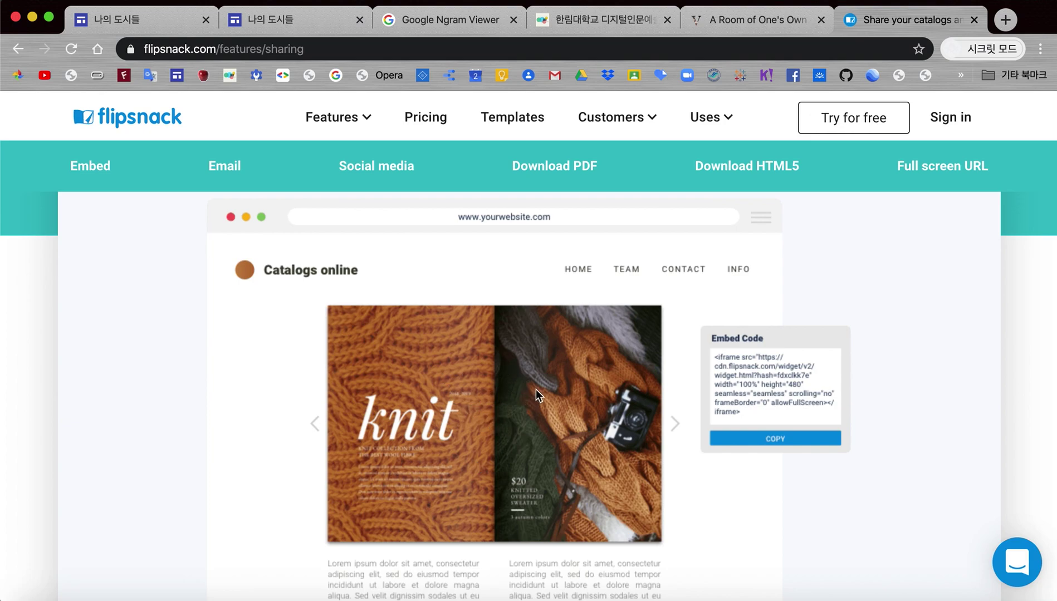
{"action": "scroll", "coordinate": [536, 390], "scroll_direction": "down", "scroll_amount": 2}
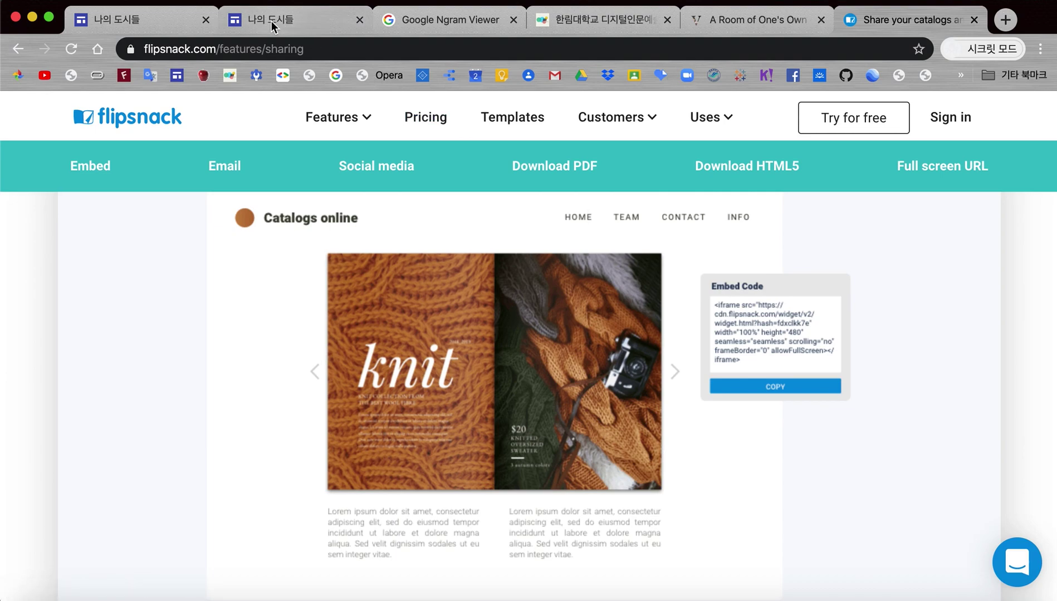
Revisit the embedded Ngram chart in the Google Sites editor, and return to the A Room of One's Own audio book page
{"action": "left_click", "coordinate": [161, 27]}
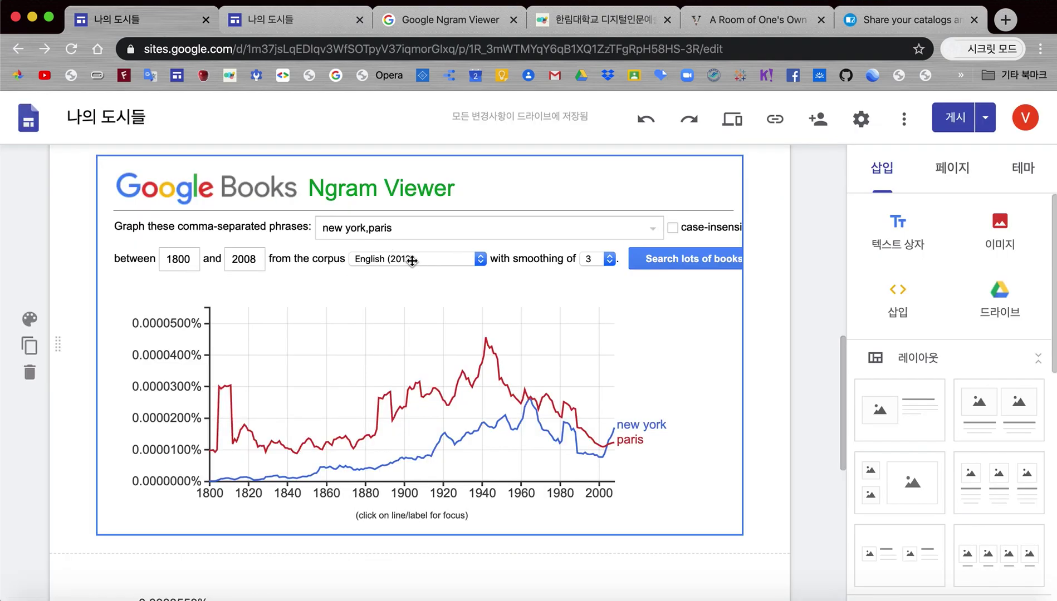
{"action": "left_click", "coordinate": [729, 19]}
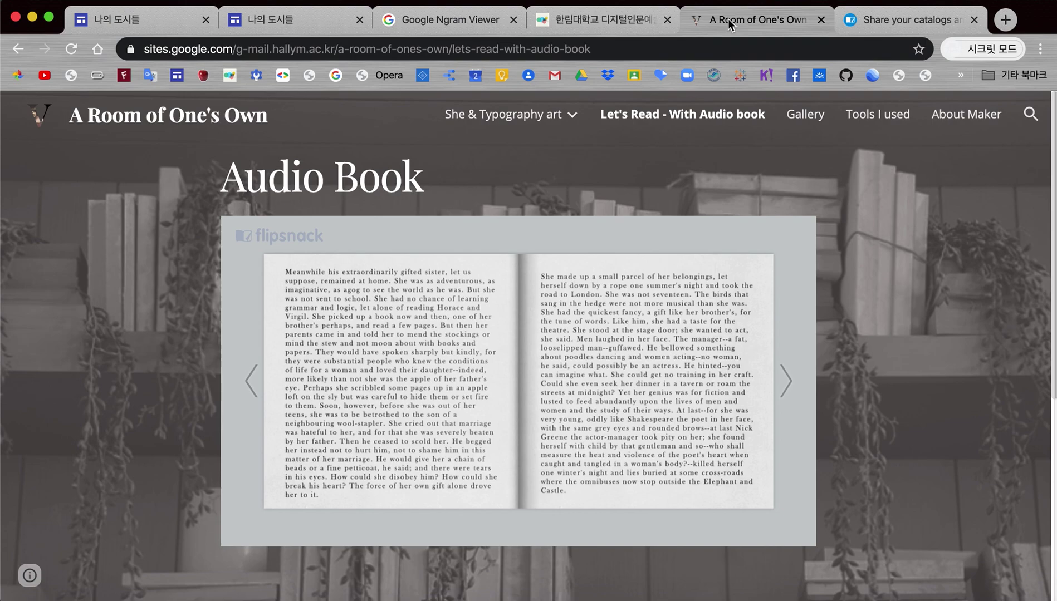